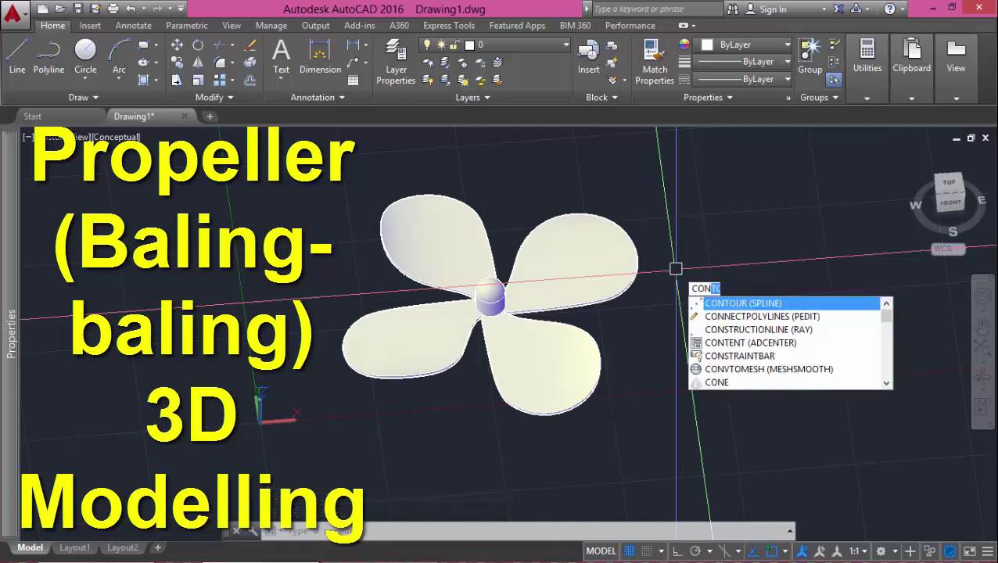
Cancel the half-typed command and orbit the finished propeller to view it in 3D
text(ti)
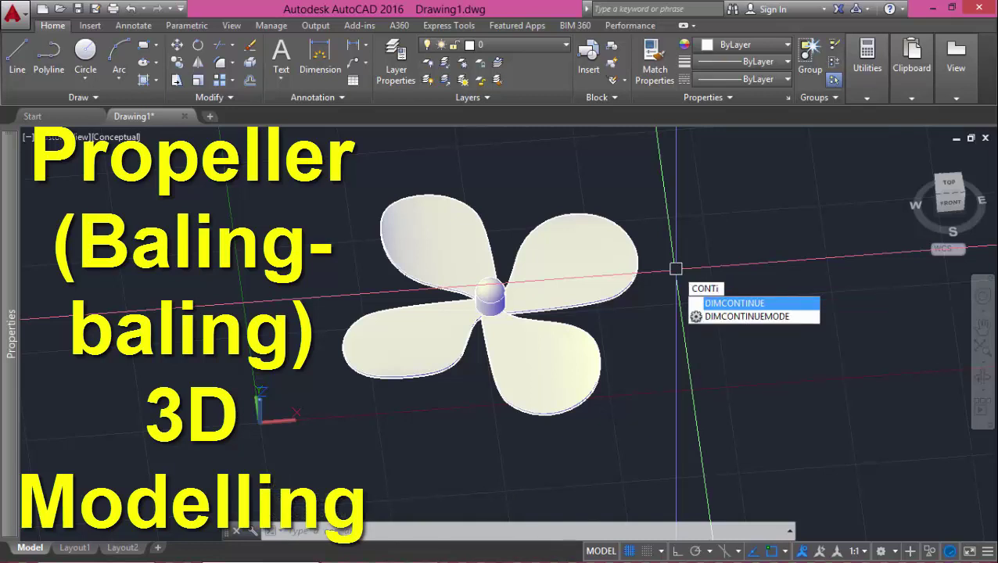
key(BackSpace)
key(BackSpace)
key(BackSpace)
key(BackSpace)
key(BackSpace)
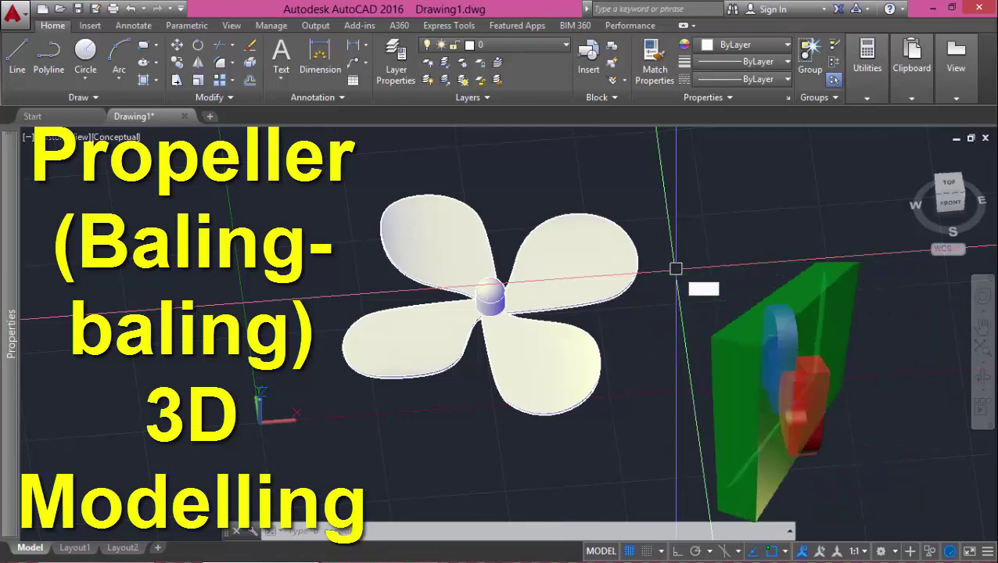
mouse_move(684, 283)
shift+middle_down()
mouse_move(659, 285)
mouse_move(644, 236)
mouse_move(597, 283)
mouse_move(446, 311)
mouse_move(368, 223)
mouse_move(439, 299)
mouse_move(484, 416)
mouse_move(490, 406)
shift+middle_up()
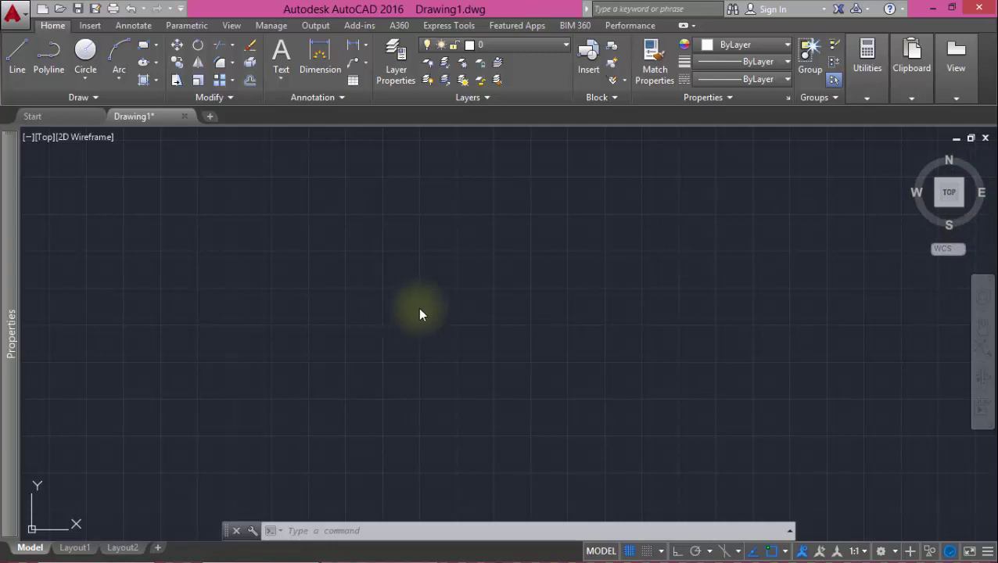
Start a spline and switch its creation method to CV (degree 3)
click(464, 328)
key(Escape)
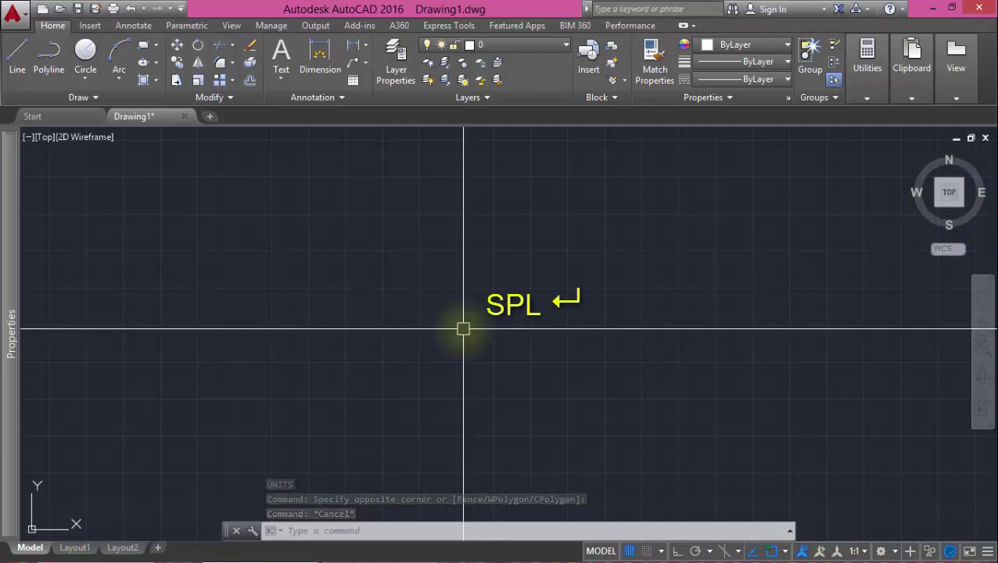
text(sp)
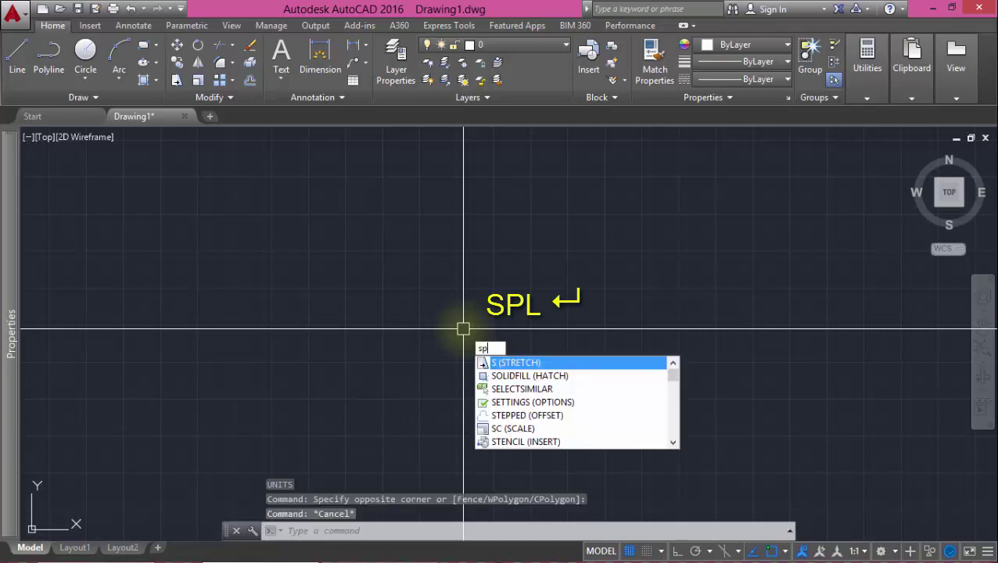
text(l)
key(Return)
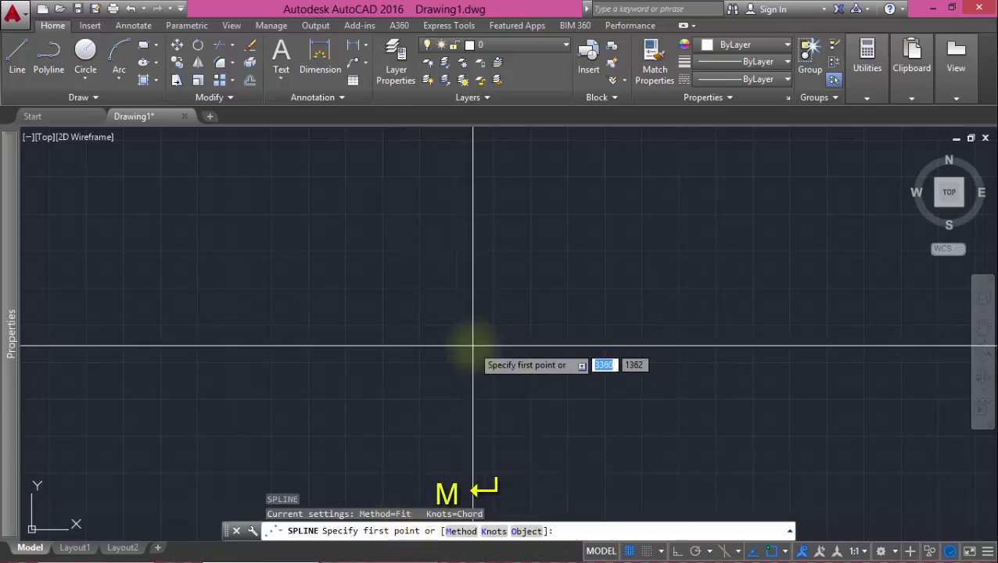
text(m)
key(Return)
text(cv)
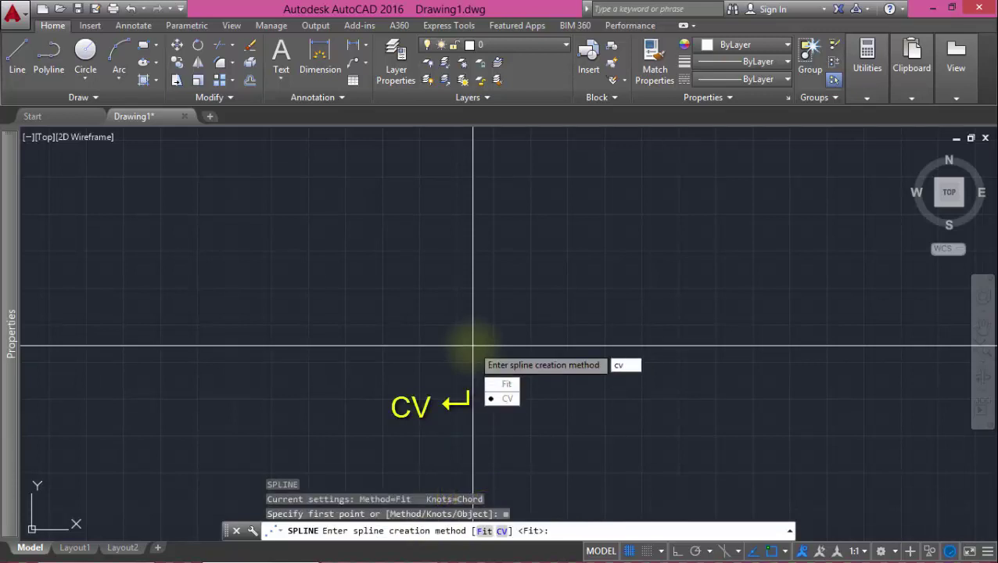
key(Return)
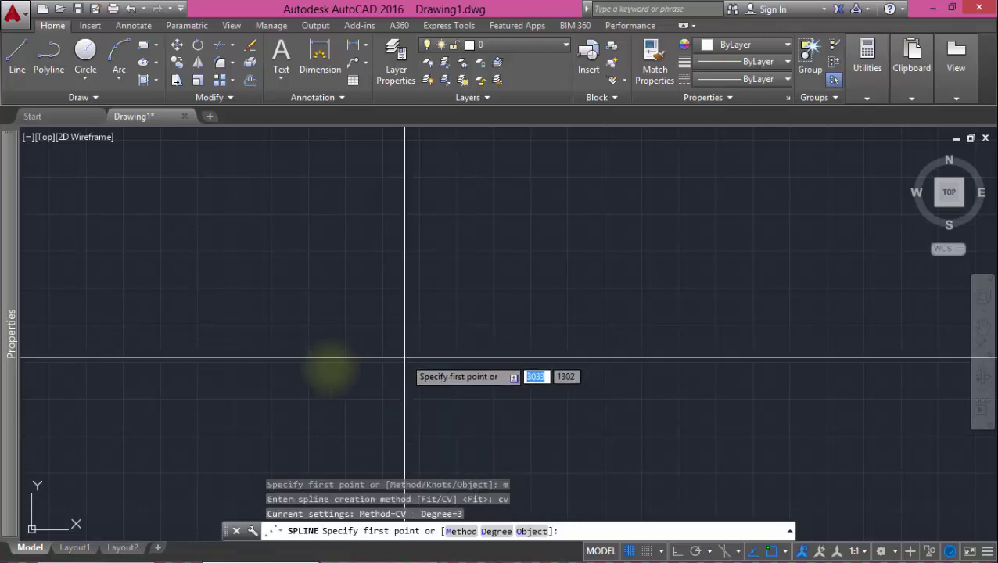
Place the first control points along the bottom and right side of the teardrop blade outline
click(373, 362)
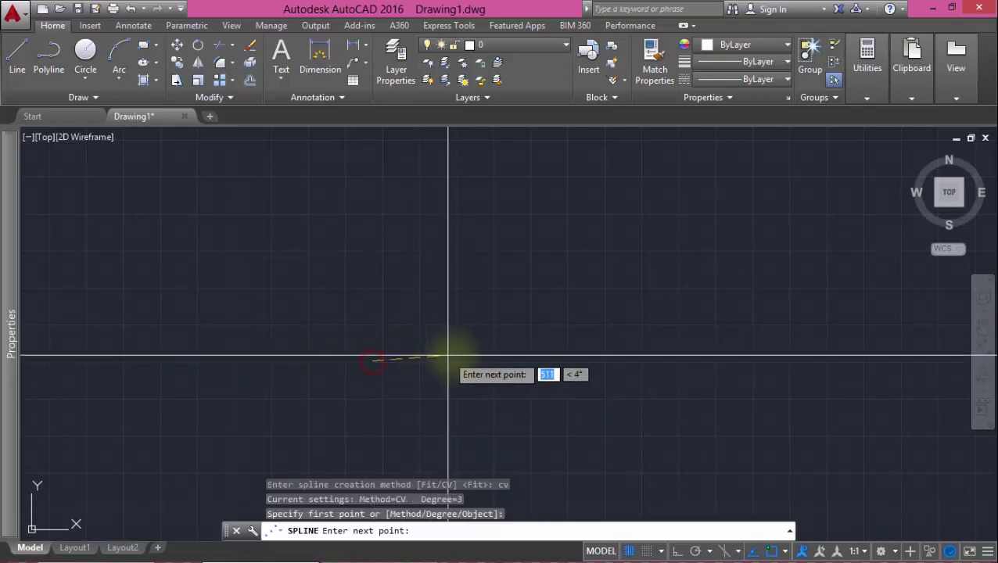
click(530, 357)
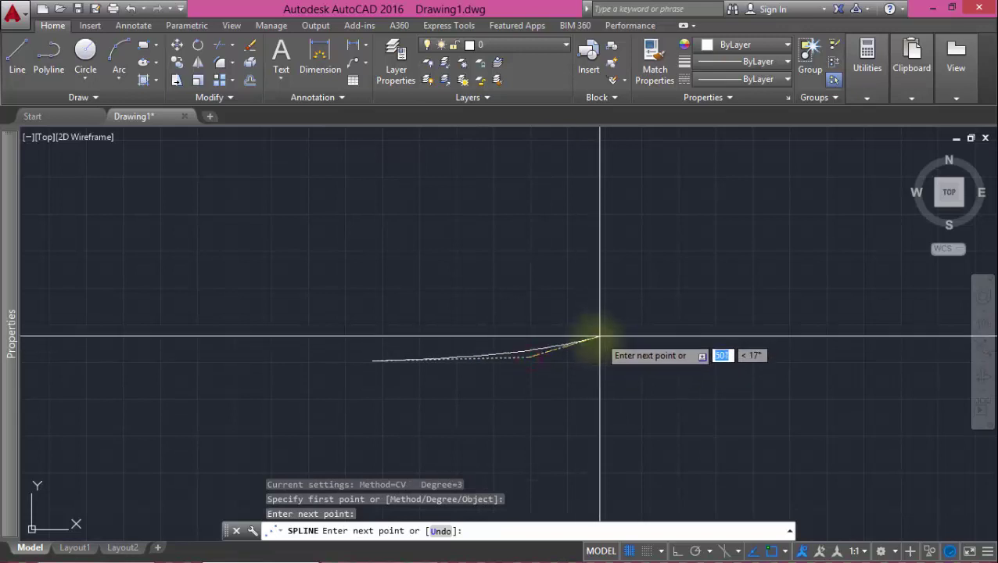
click(576, 343)
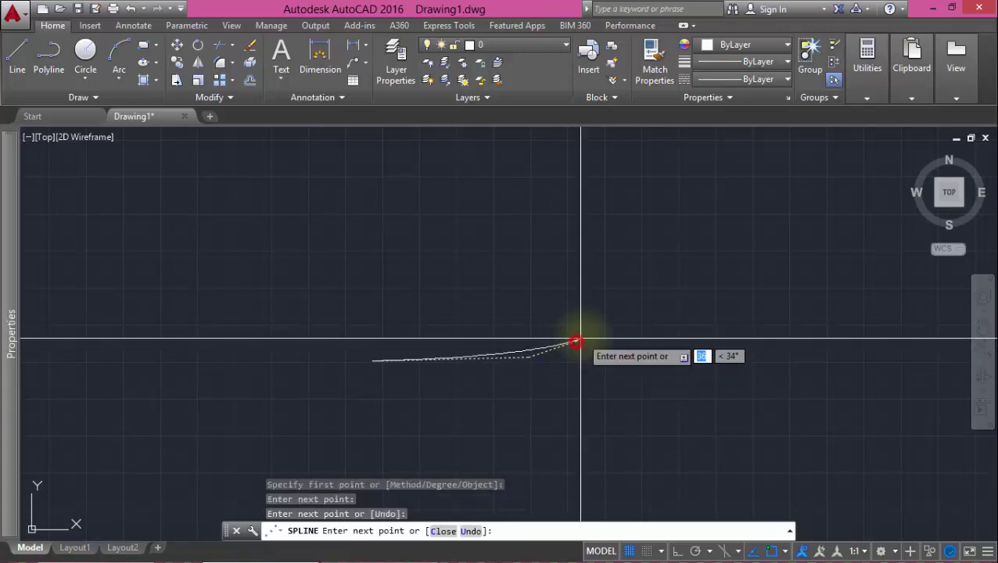
click(607, 288)
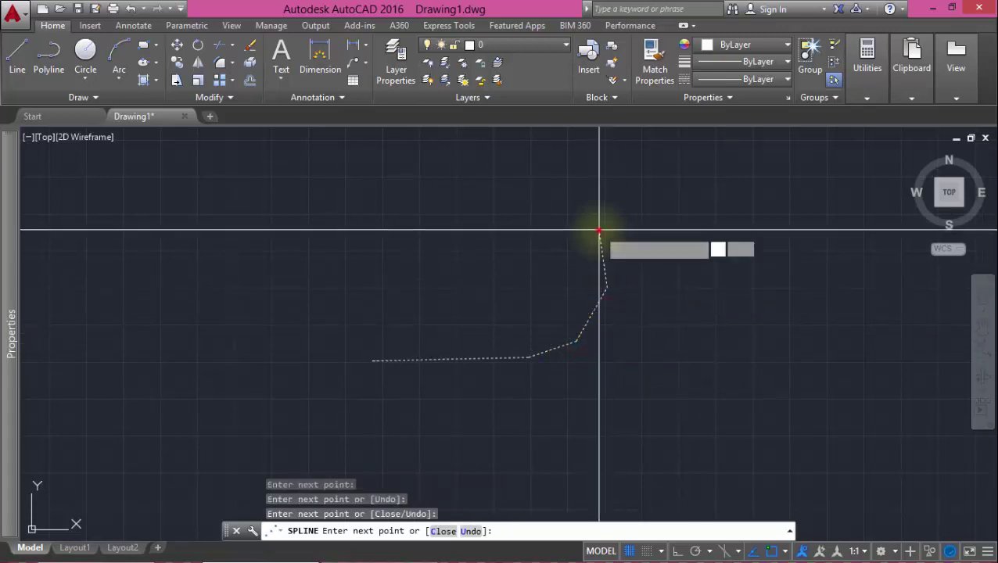
click(597, 225)
click(560, 190)
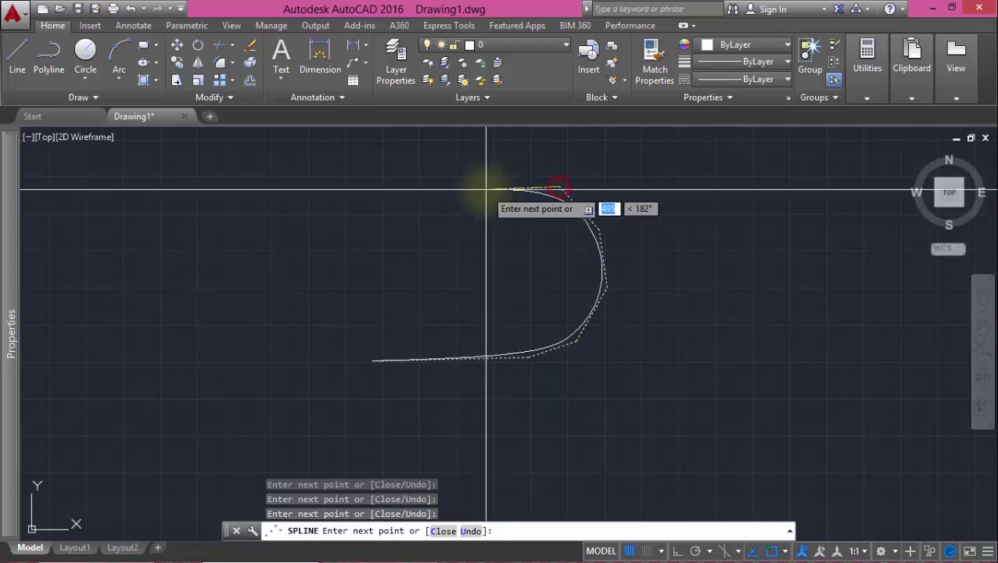
Shape the rounded top and left side, close the spline at its start point, and check it
click(462, 185)
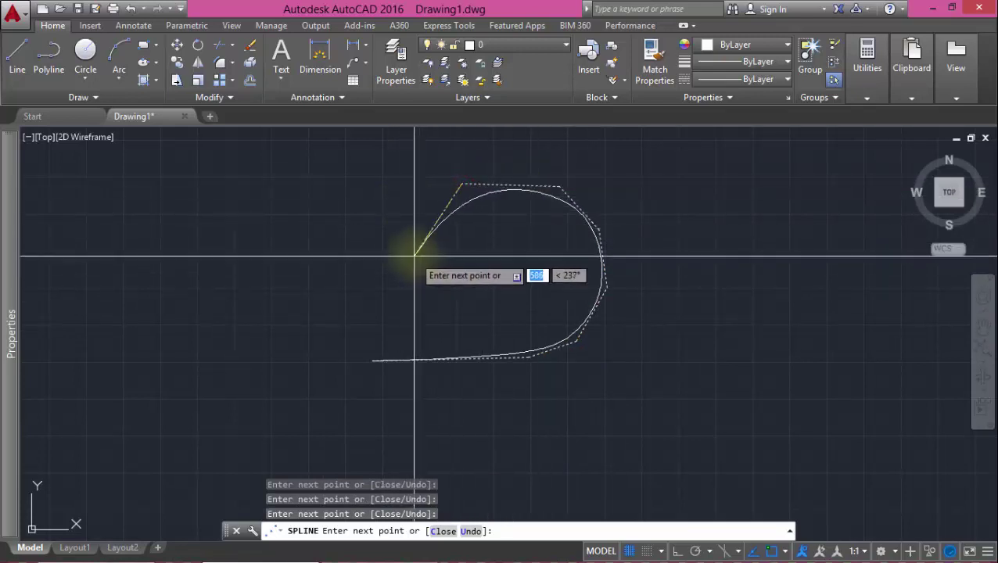
click(414, 236)
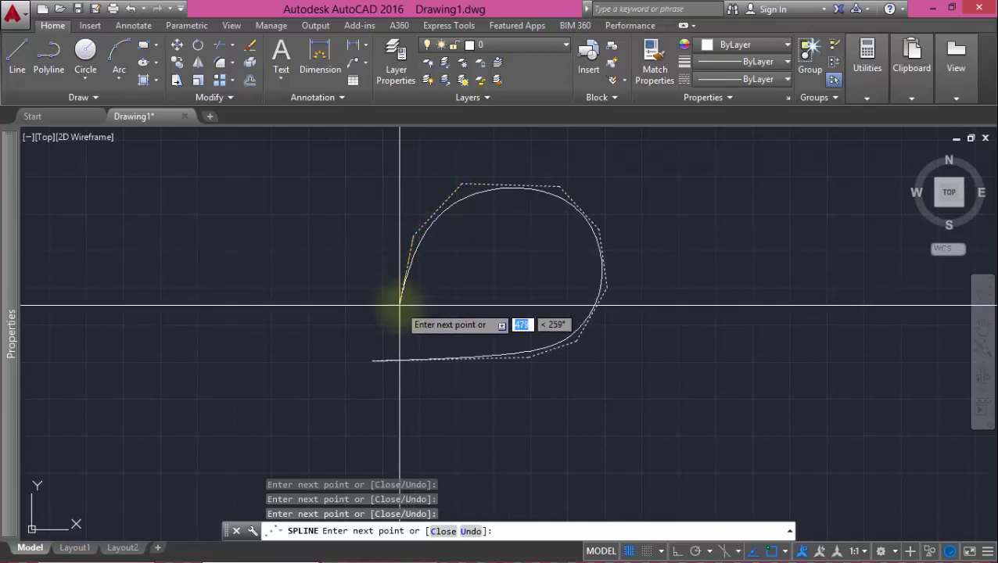
click(363, 334)
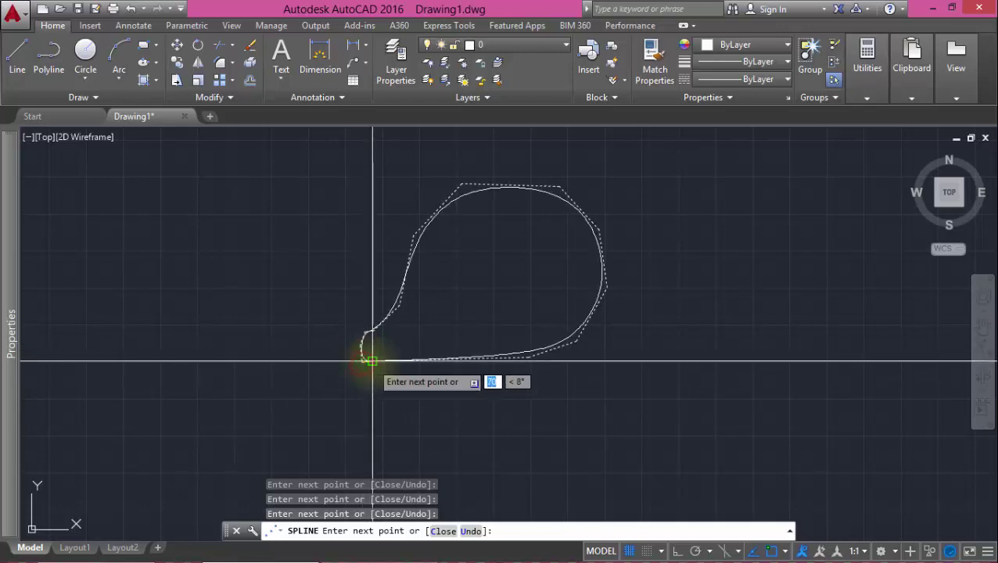
click(371, 362)
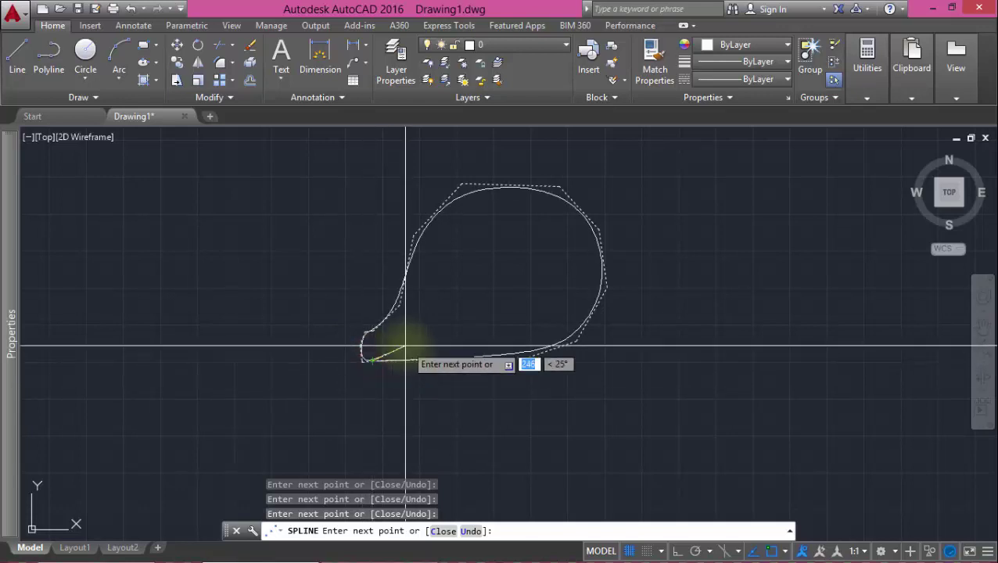
key(Return)
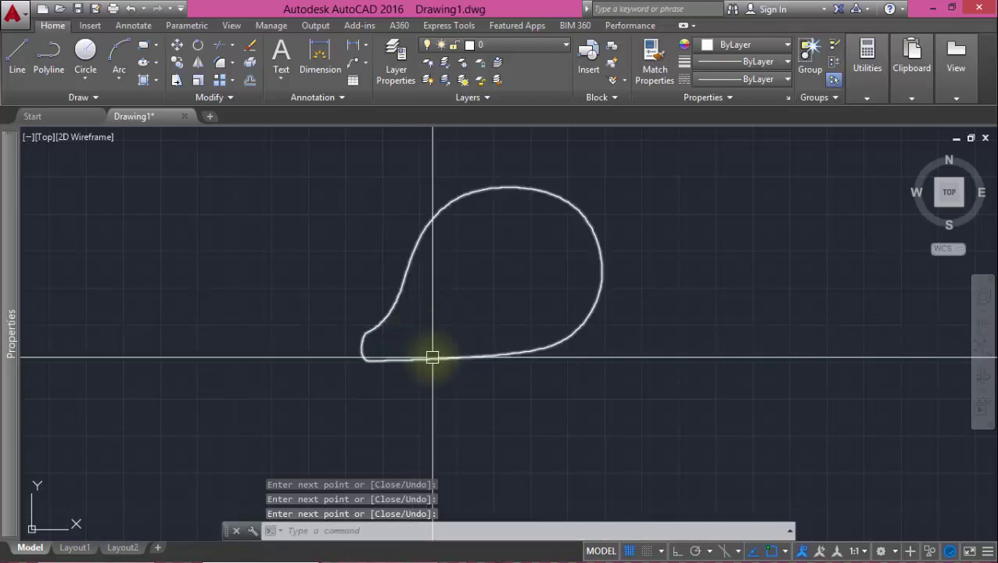
click(433, 357)
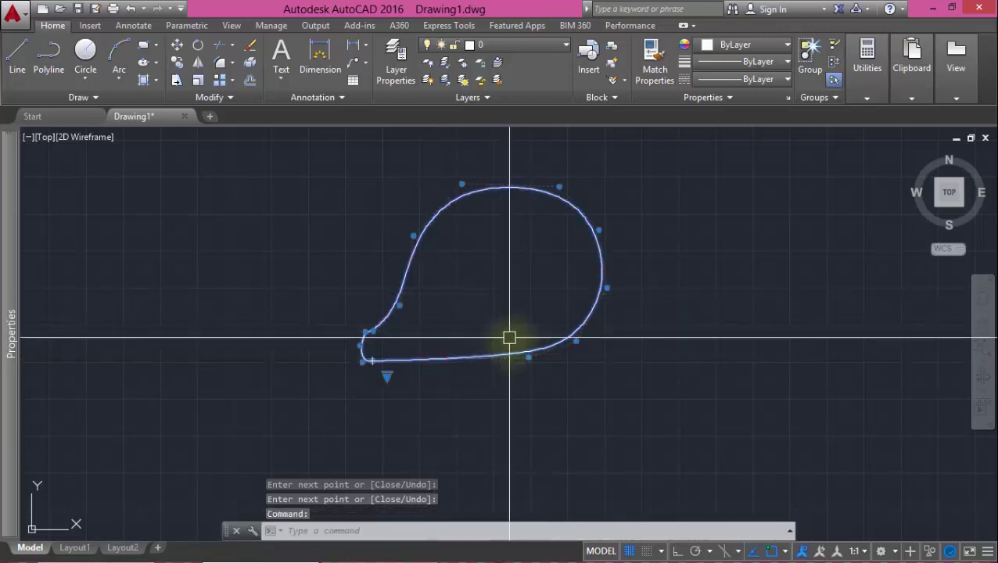
key(Escape)
mouse_move(972, 198)
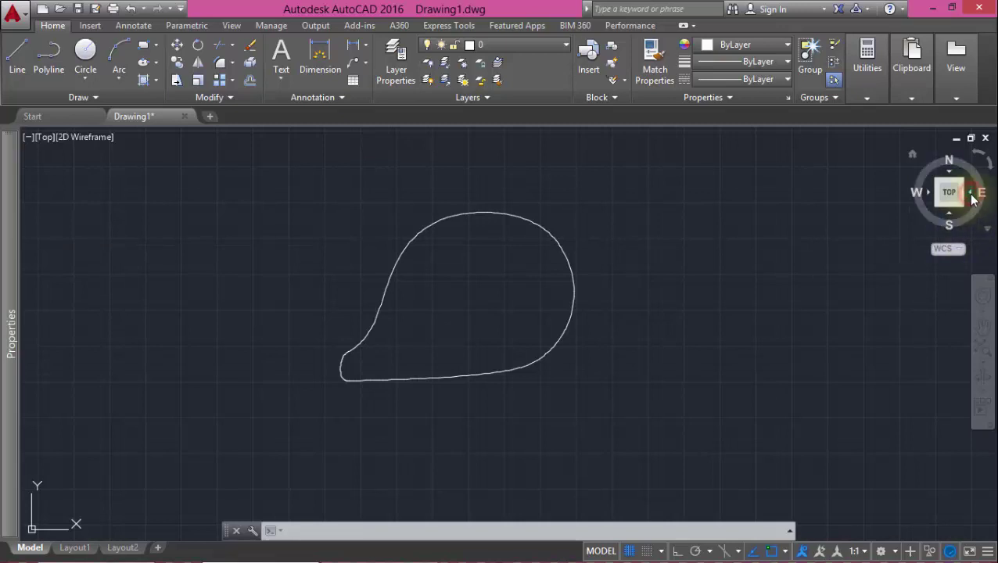
Switch to the Right view and start a new spline with its first two points
click(972, 197)
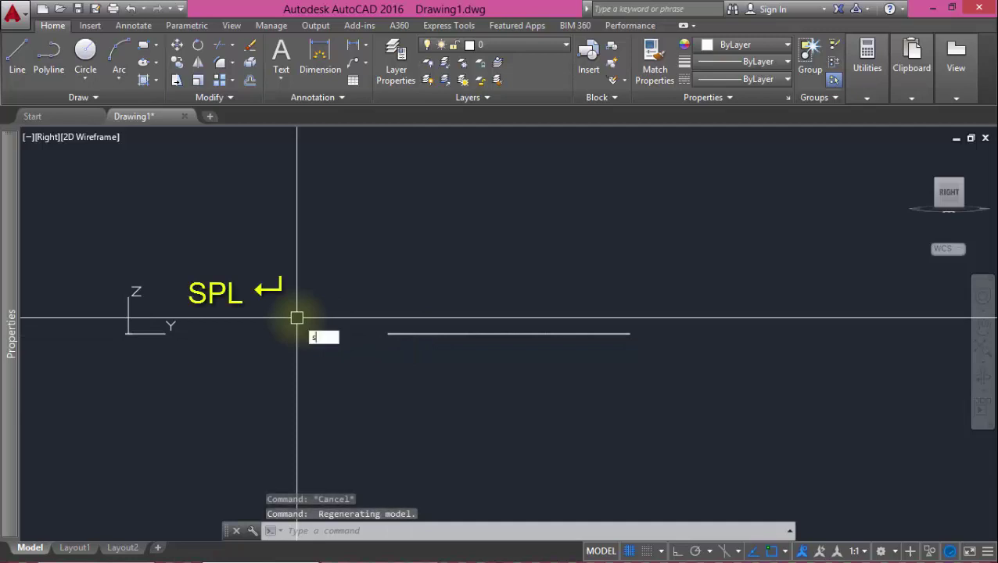
text(L)
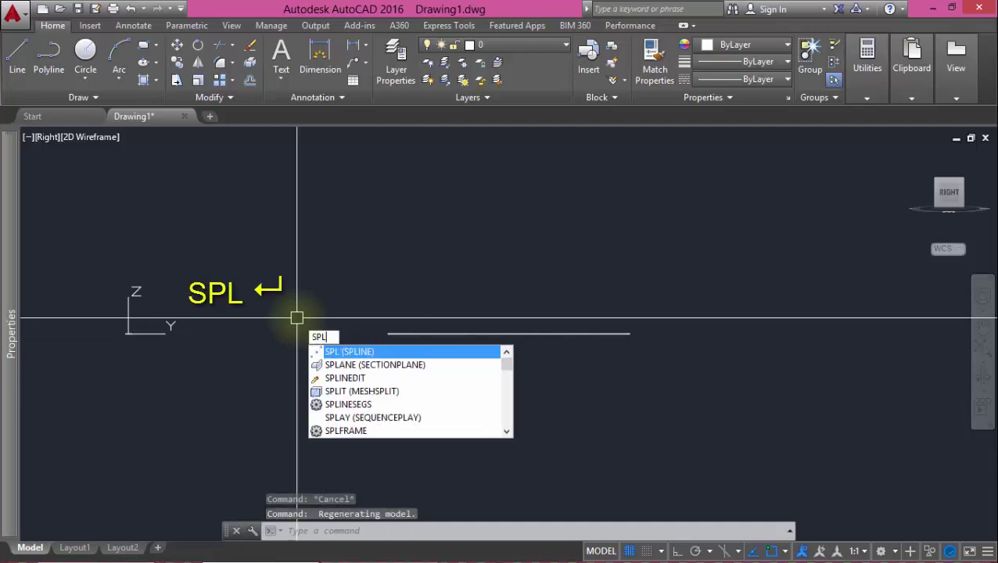
key(Return)
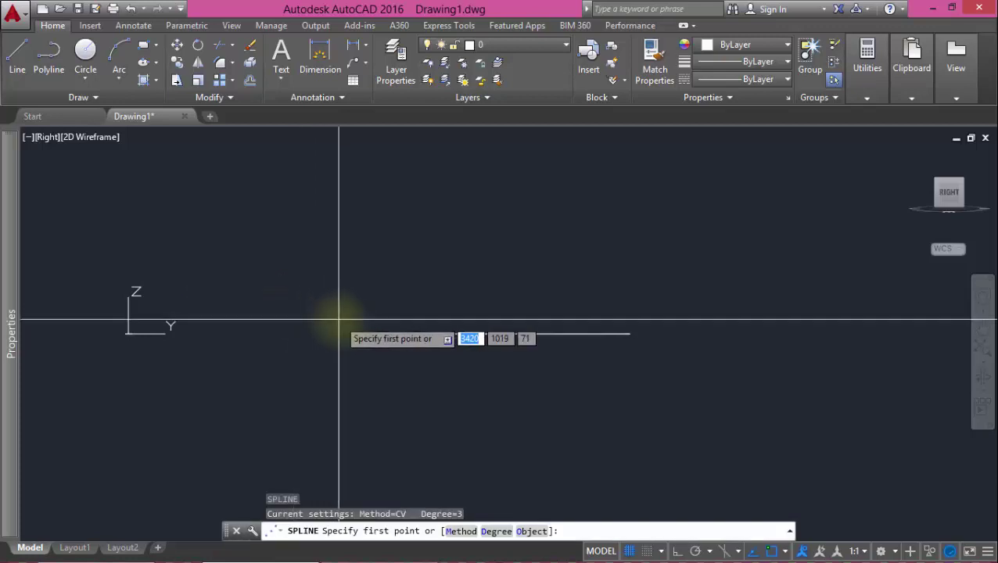
click(360, 329)
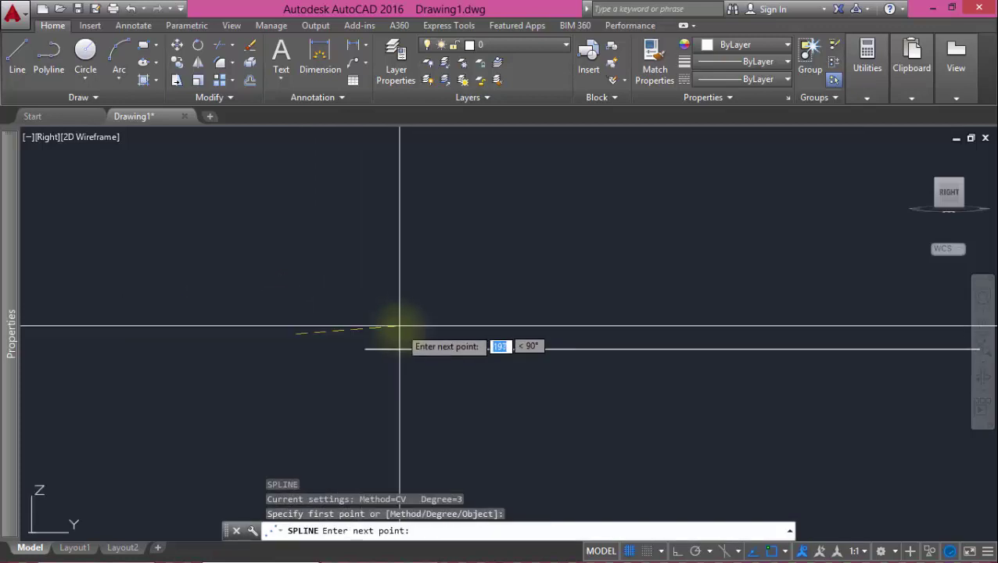
click(403, 330)
Continue the open spline rightward, rising steeply to its raised right end
scroll(438, 330, down, 2)
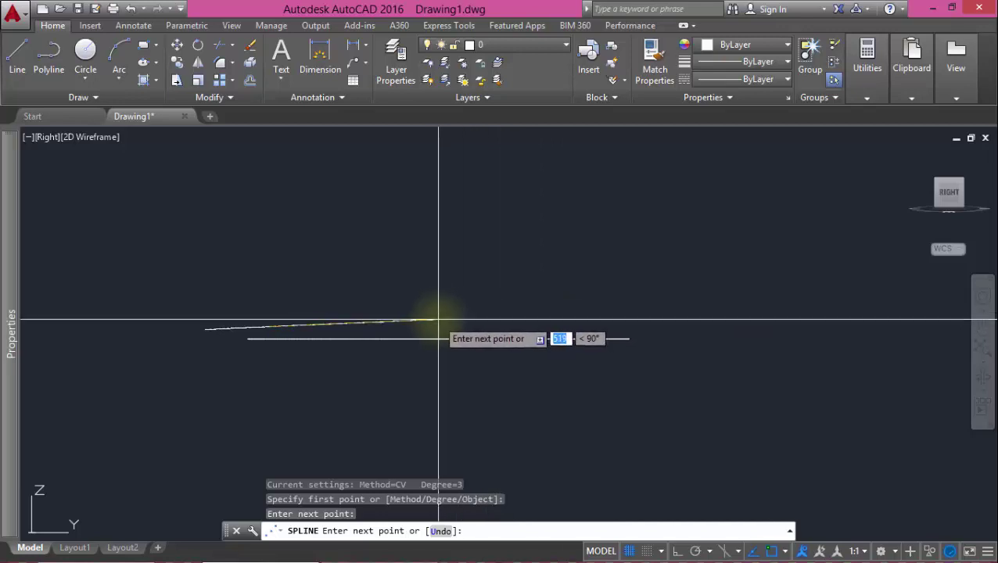
scroll(438, 319, up, 3)
click(447, 320)
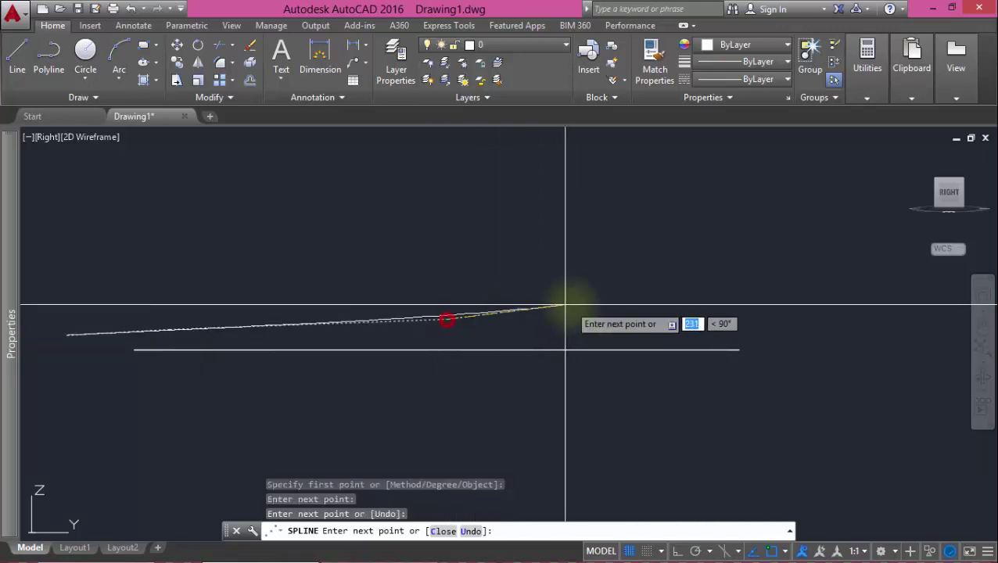
click(605, 293)
click(740, 255)
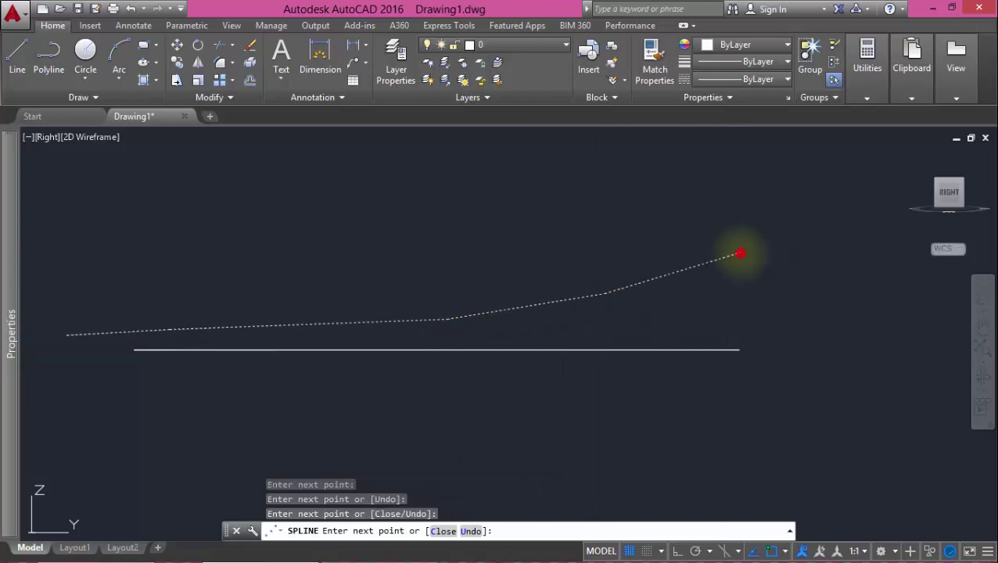
click(784, 203)
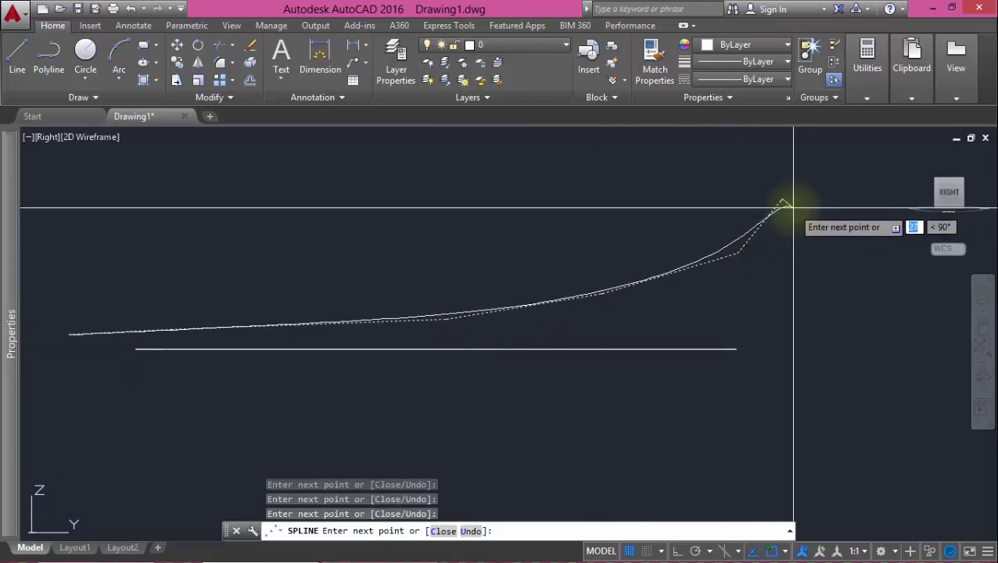
key(Return)
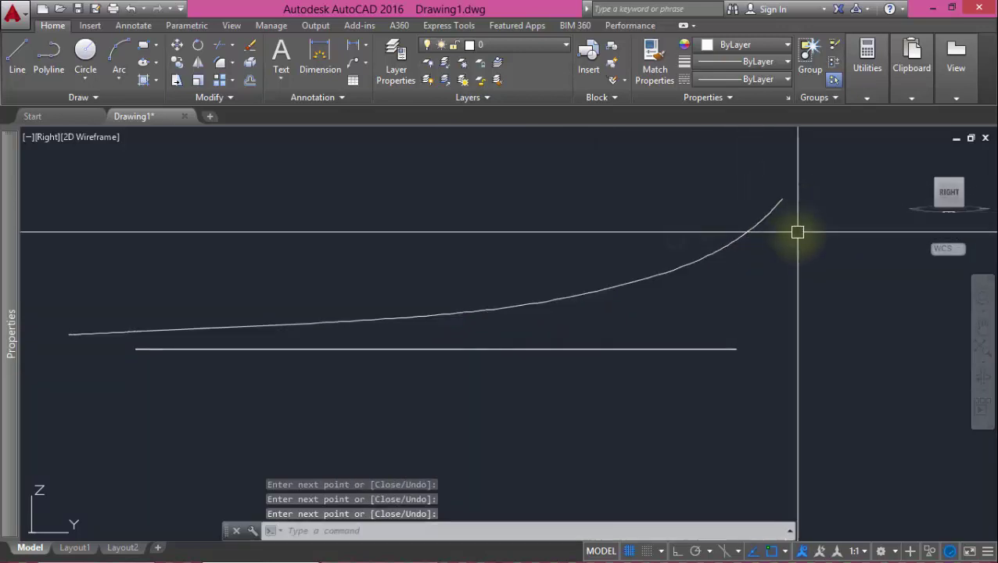
scroll(798, 230, down, 2)
text(O)
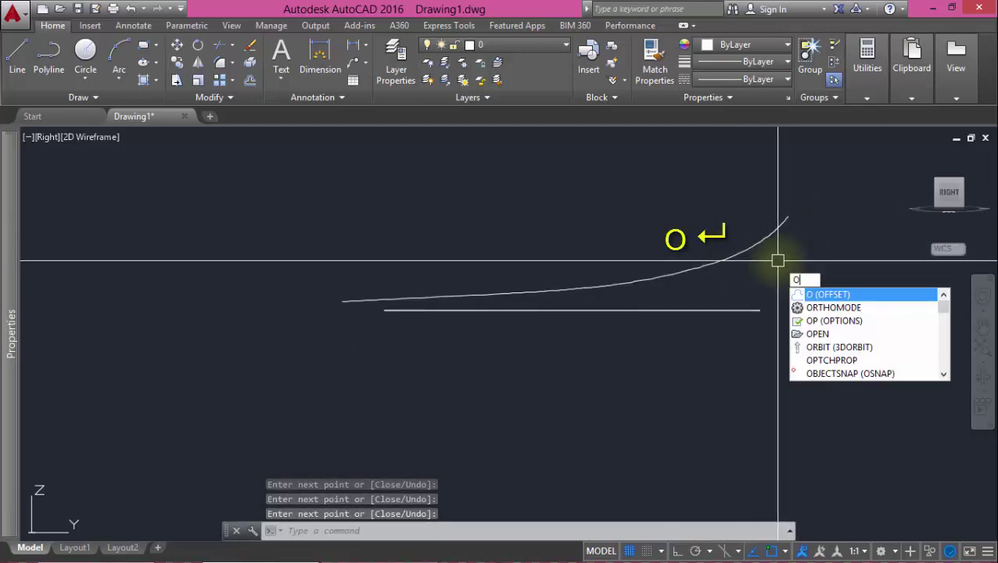
Offset the rising profile spline by a distance picked at its end, placing the copy just above
key(Return)
scroll(776, 213, up, 2)
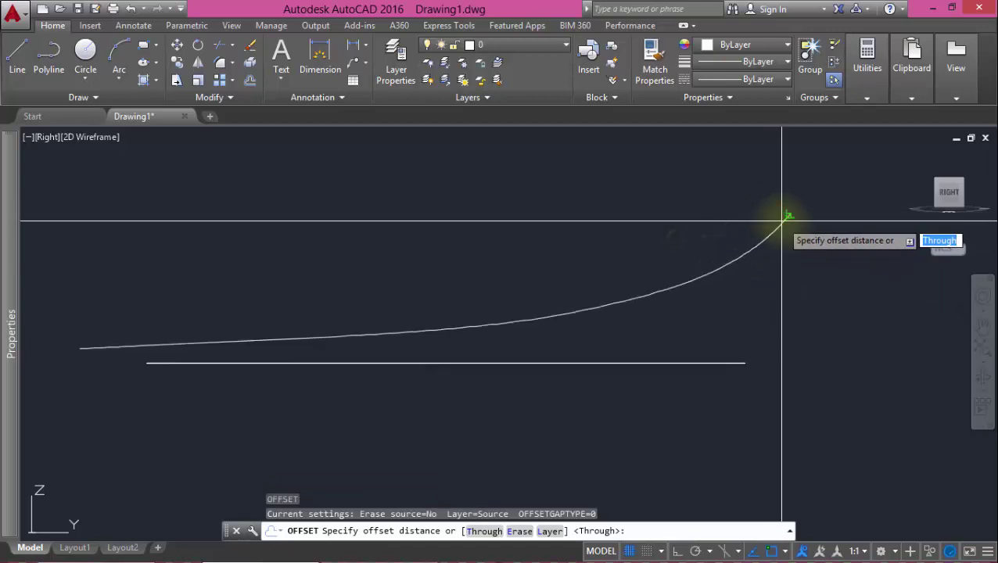
scroll(784, 214, up, 2)
click(789, 209)
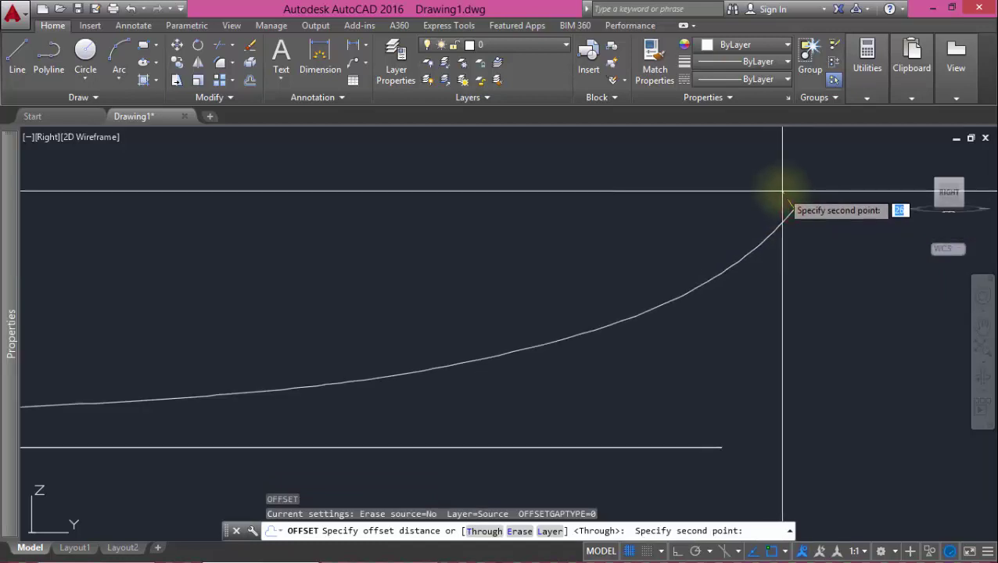
click(783, 189)
click(790, 211)
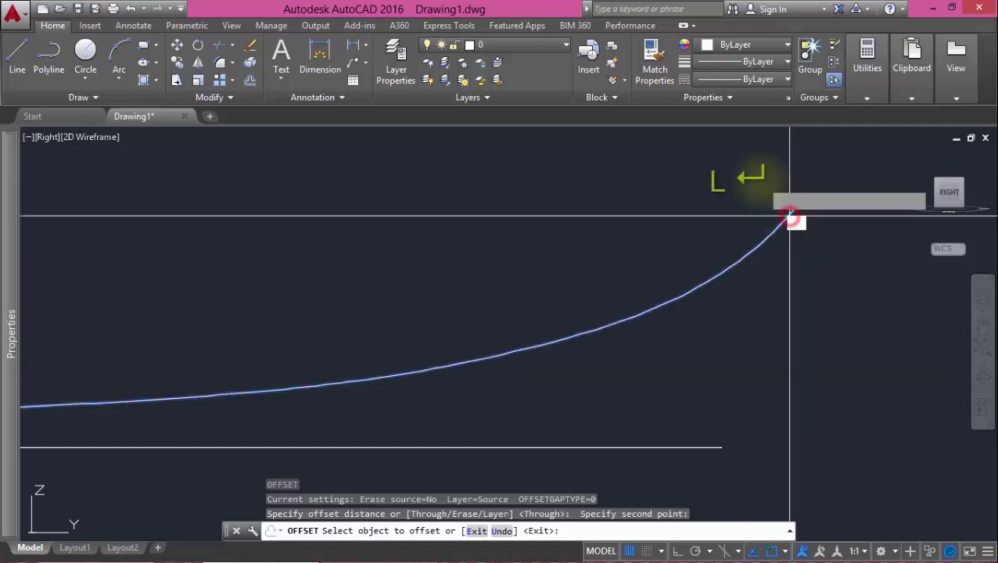
click(758, 180)
key(Return)
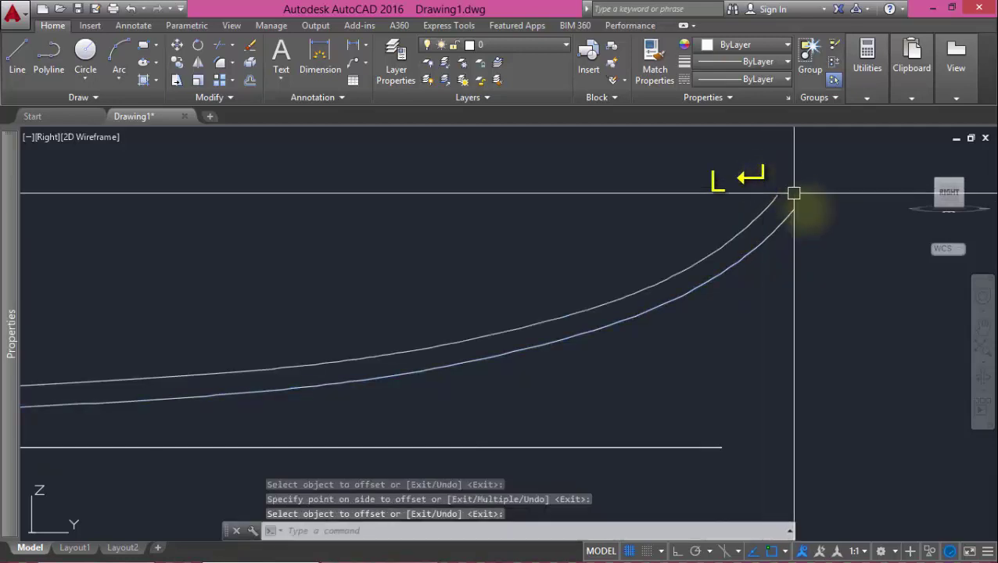
text(L)
Draw a short line joining the right ends of the two parallel curves
key(Return)
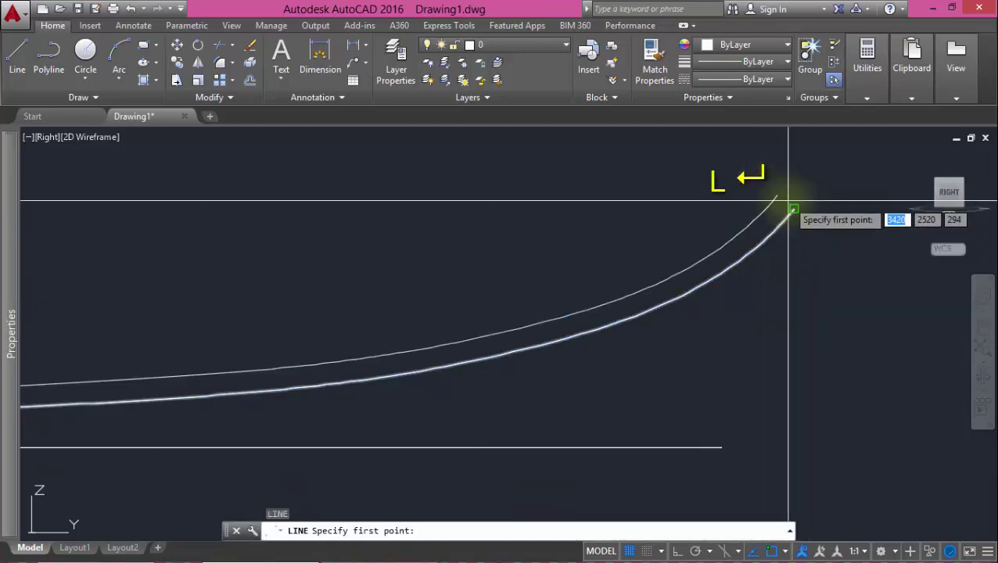
click(782, 190)
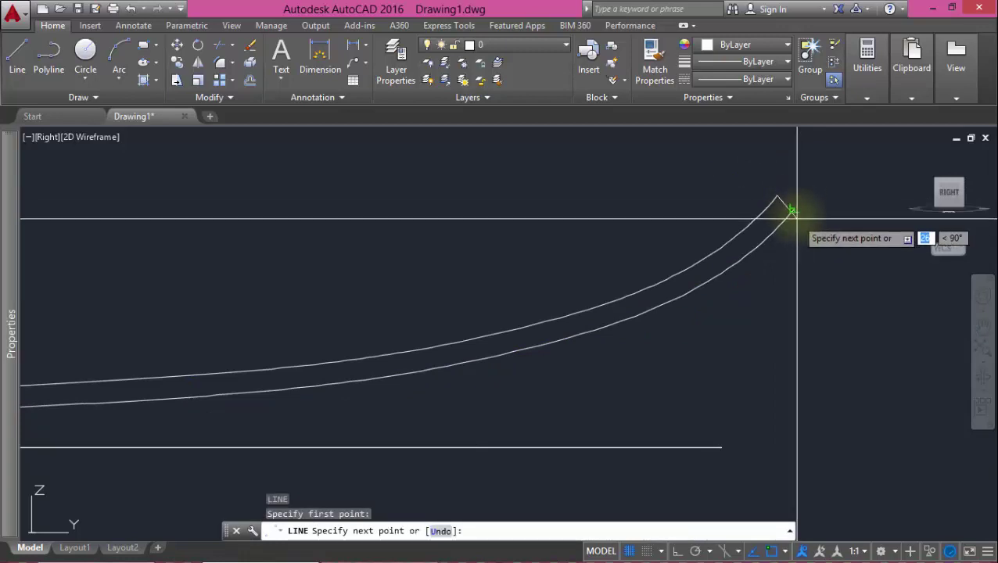
click(796, 210)
key(Return)
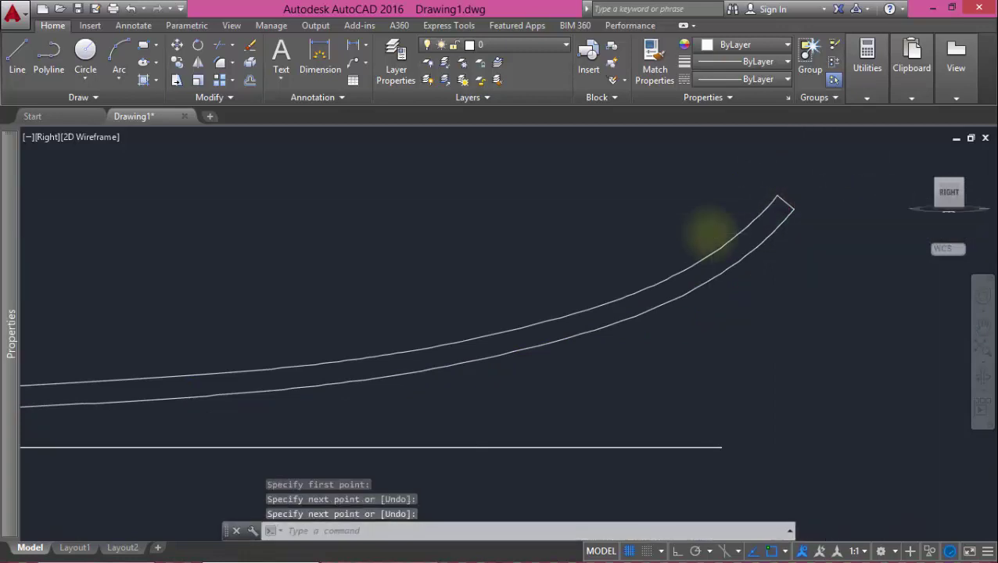
Draw a second short line joining the curves' left ends
scroll(712, 231, down, 2)
scroll(221, 329, up, 3)
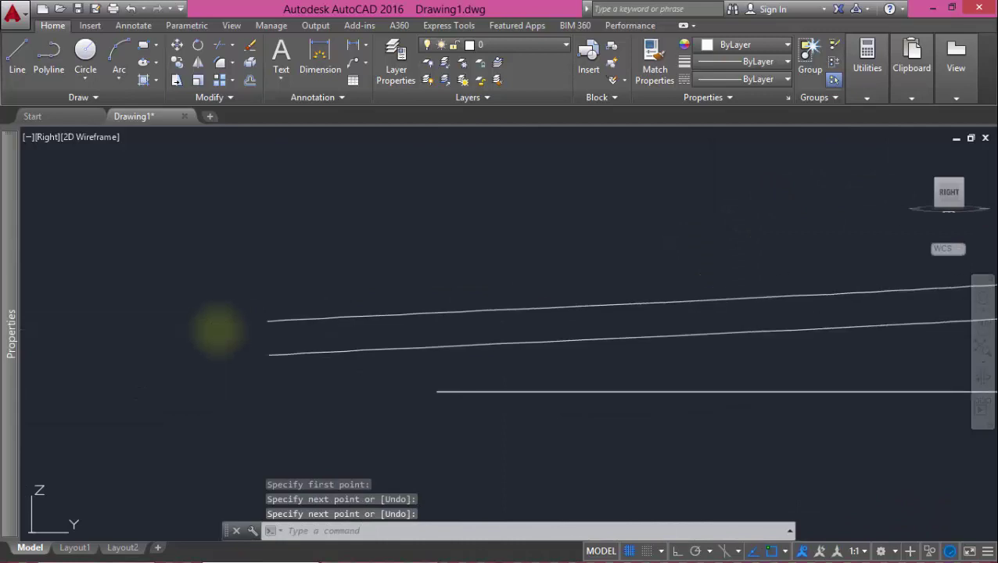
scroll(234, 327, up, 2)
key(Return)
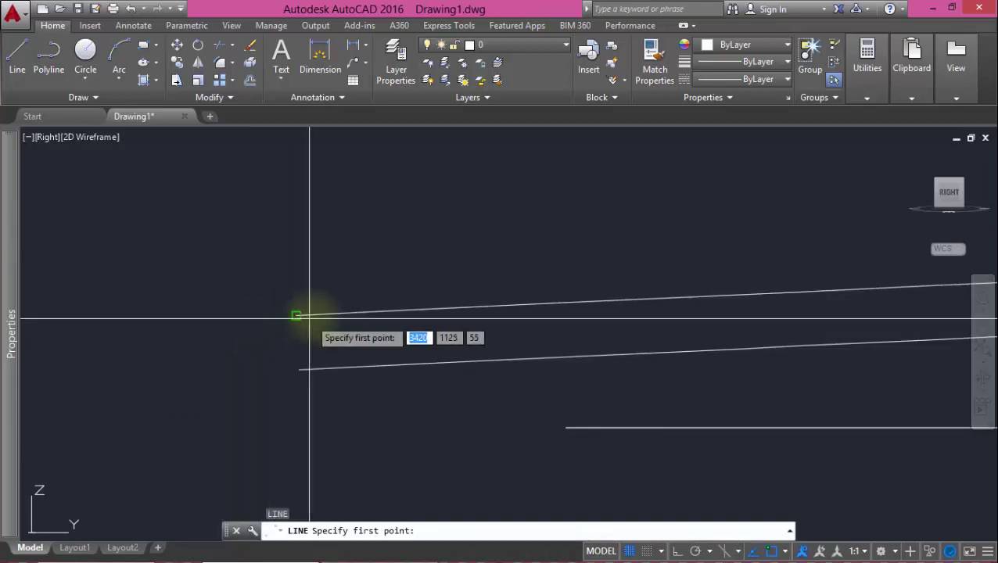
click(298, 316)
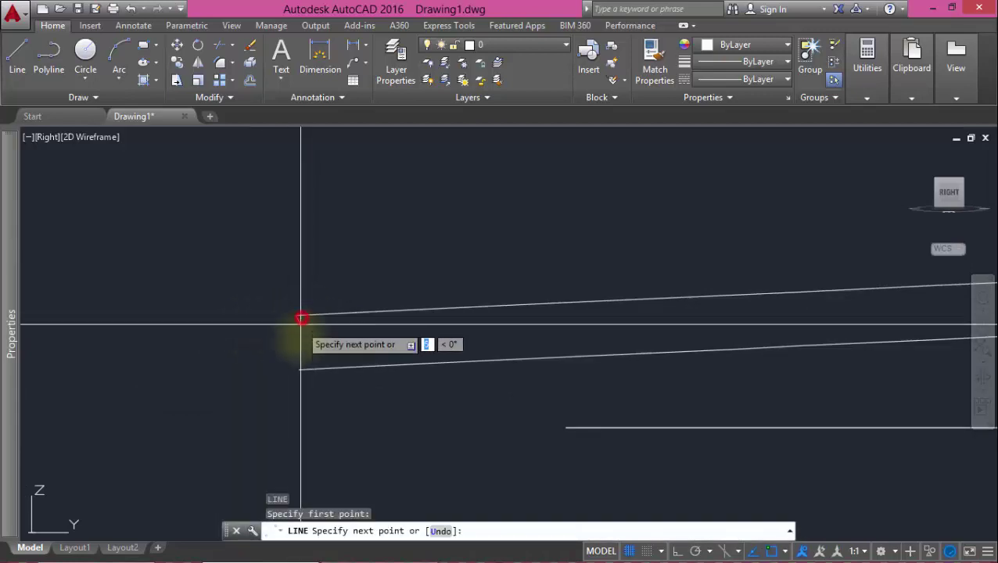
click(298, 370)
key(Return)
scroll(216, 345, down, 3)
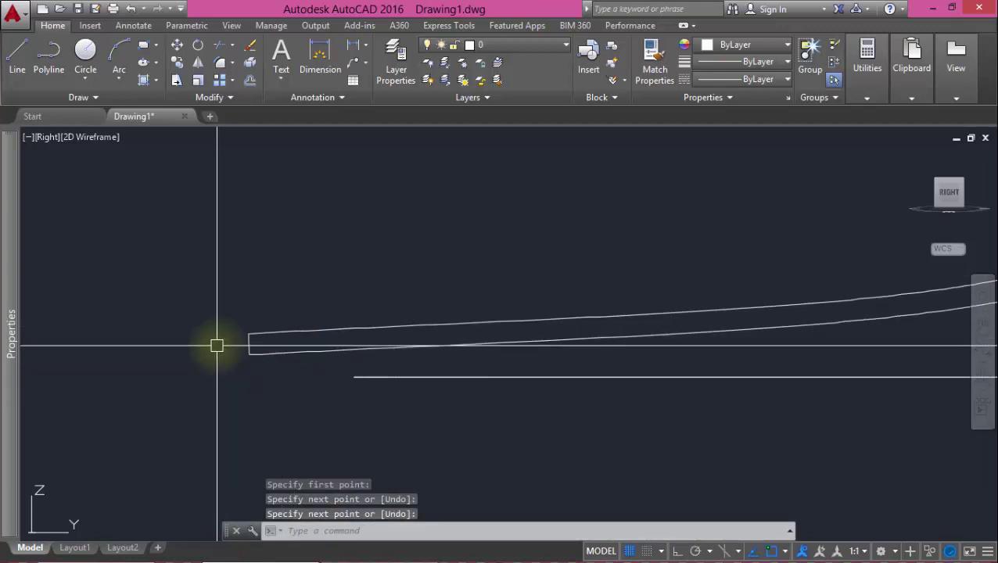
scroll(216, 345, down, 2)
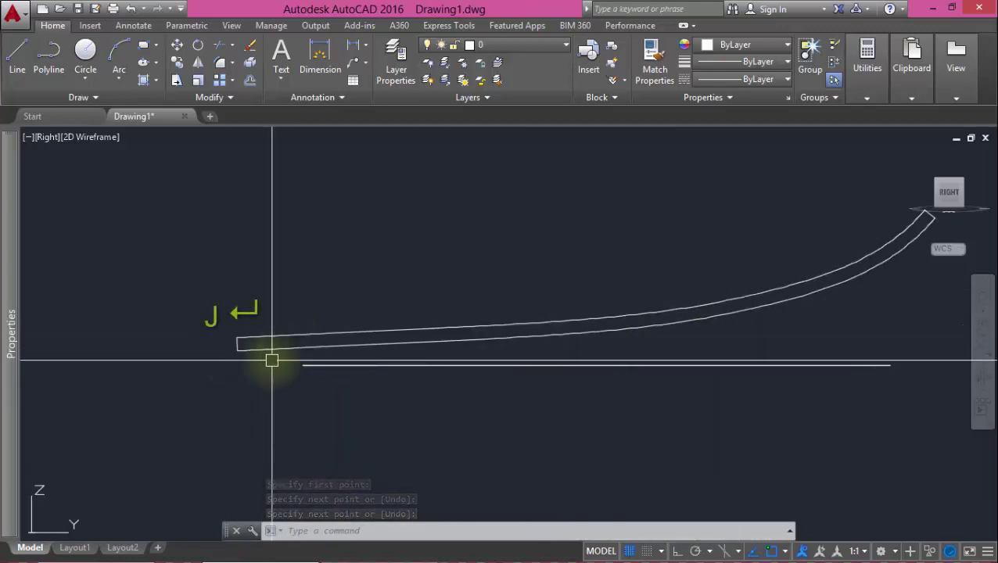
Window-select both curves and the two end lines and convert them into one region
text(reg)
key(Return)
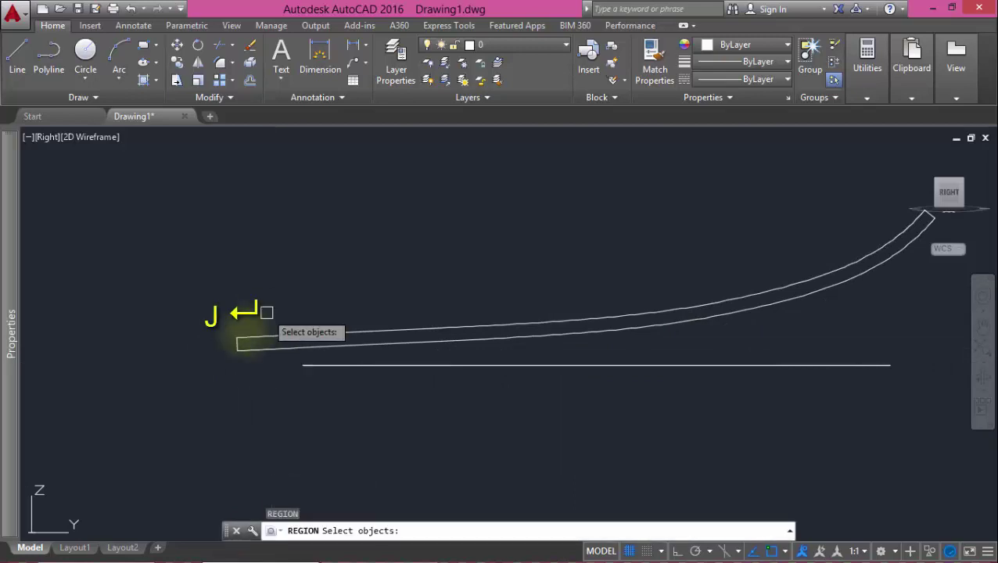
click(227, 331)
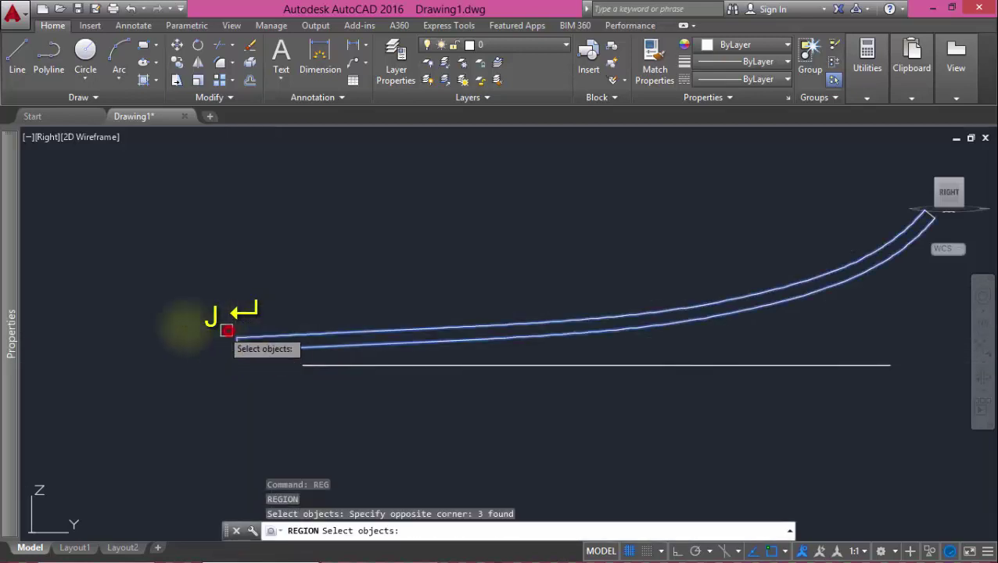
scroll(164, 327, down, 2)
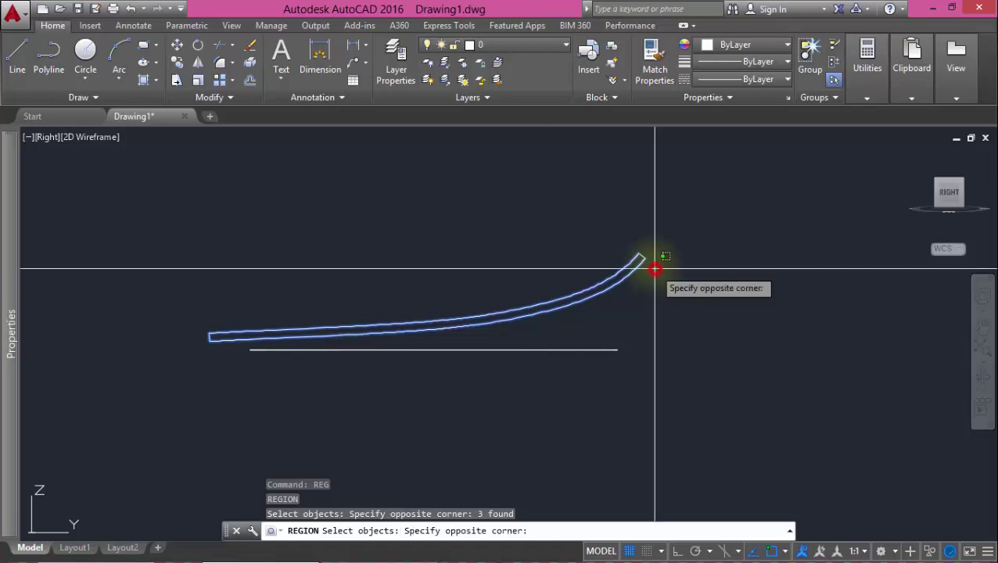
click(624, 237)
scroll(639, 257, up, 2)
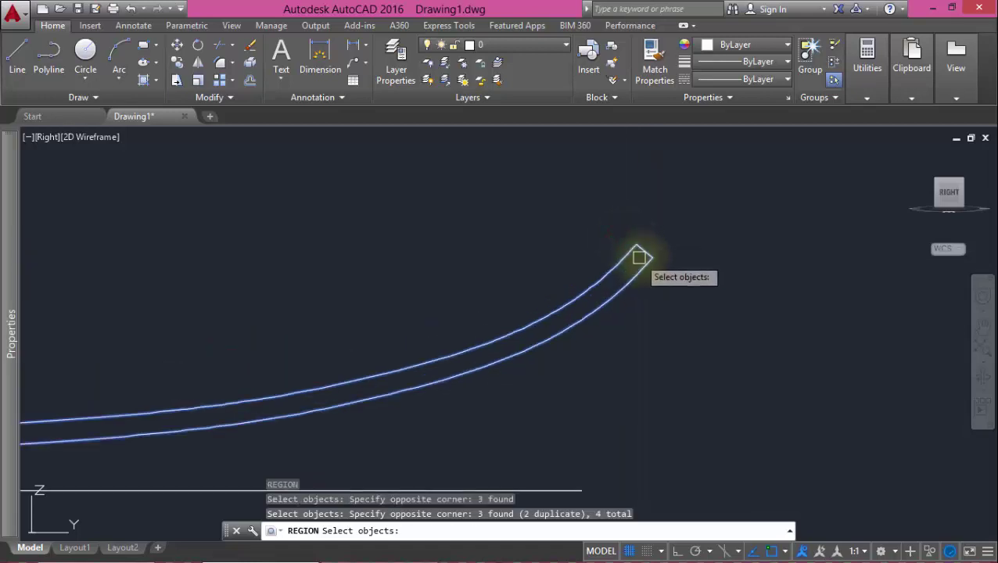
scroll(640, 258, down, 1)
scroll(642, 258, down, 1)
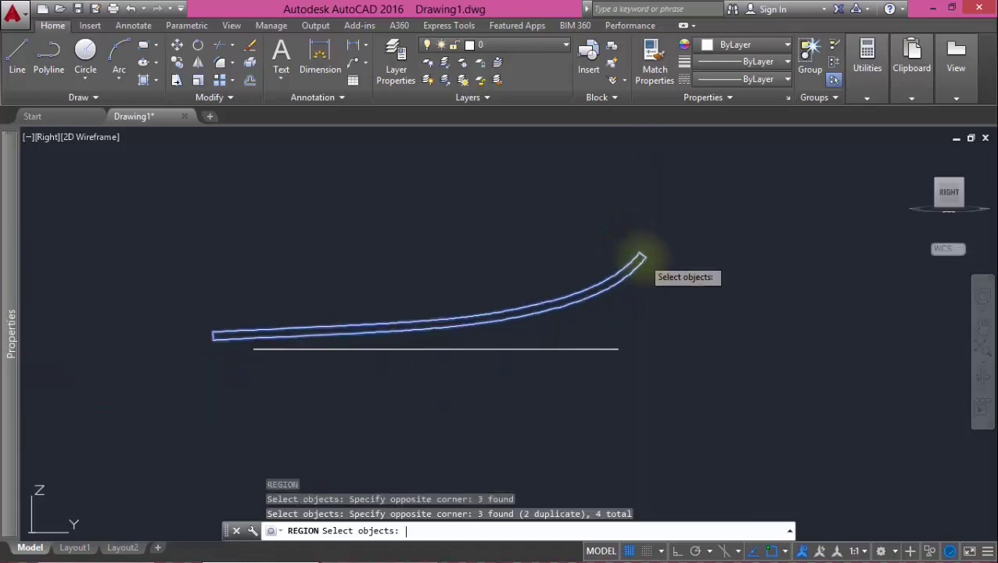
key(Return)
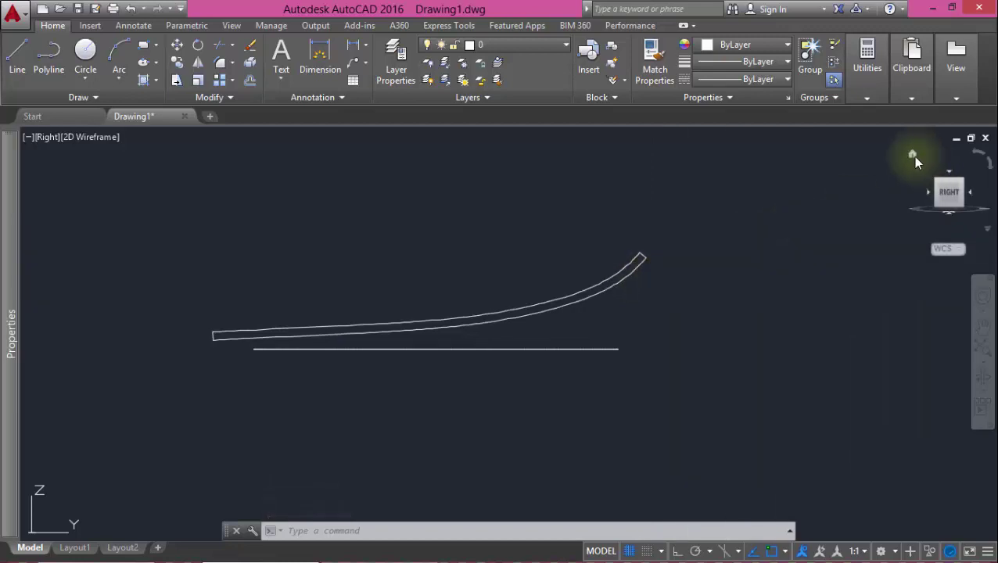
Switch to the isometric Home view of the drawing
click(912, 156)
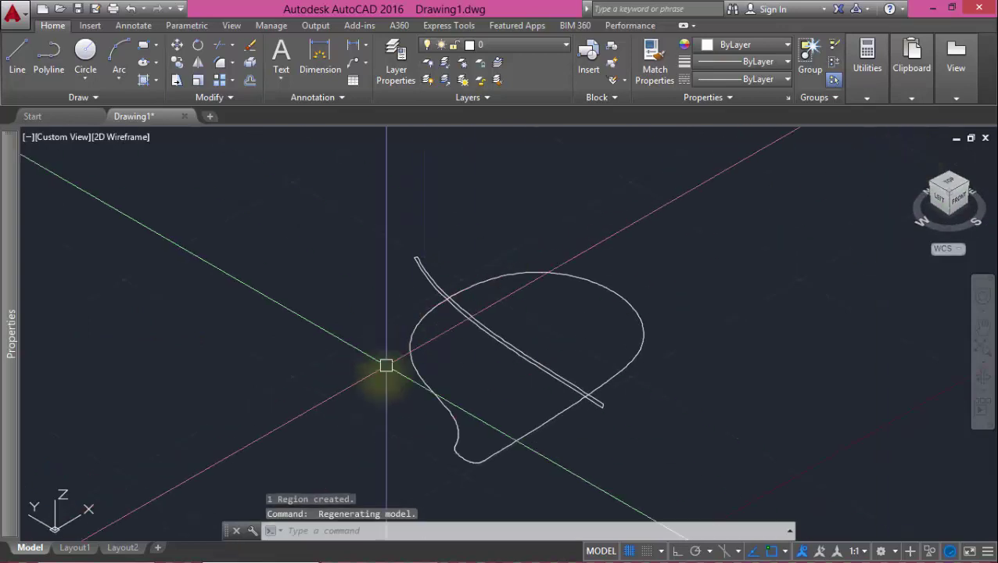
scroll(386, 366, down, 3)
scroll(407, 404, up, 2)
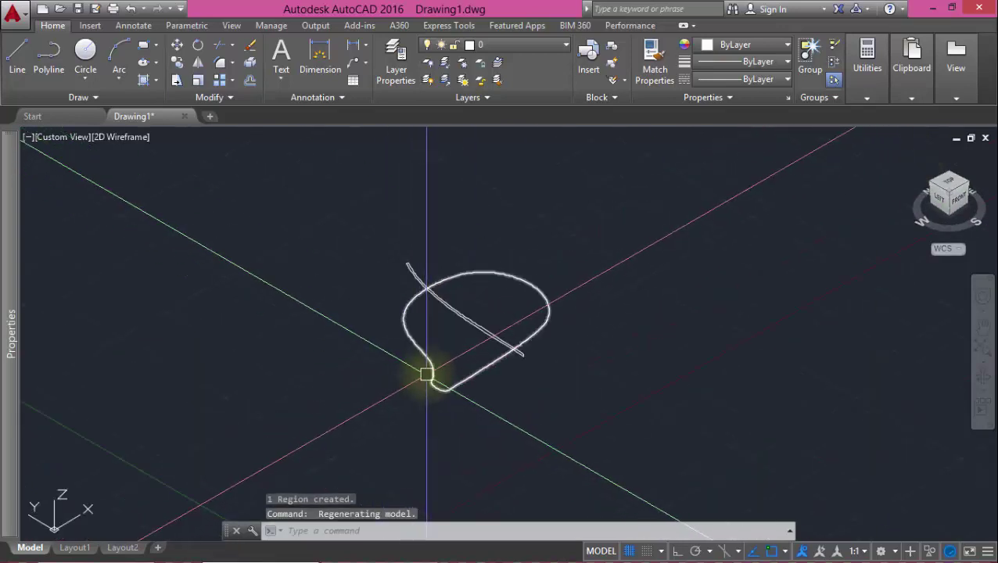
scroll(426, 374, up, 2)
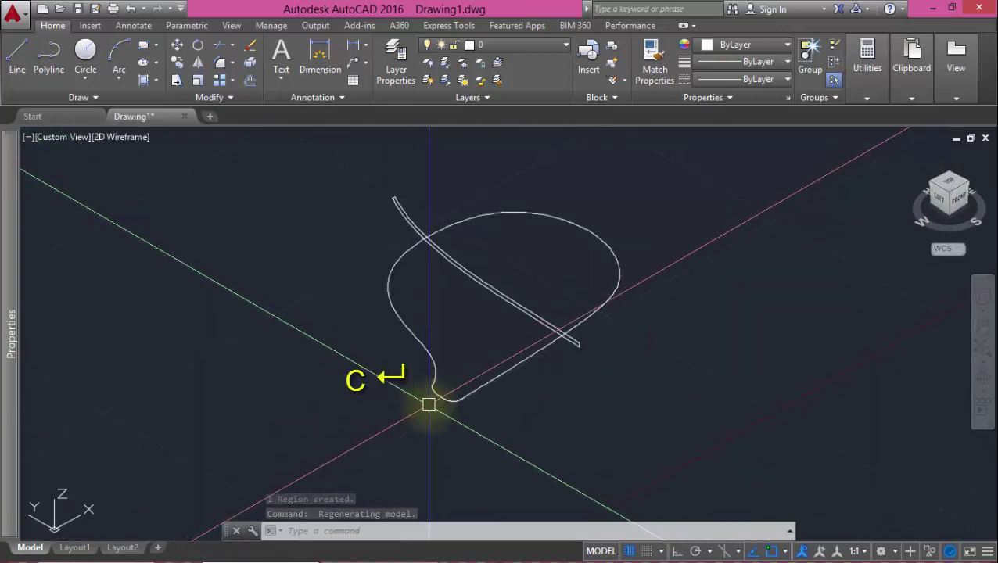
Draw a small circle centred on the teardrop outline's narrow tip at the origin
text(c)
key(Return)
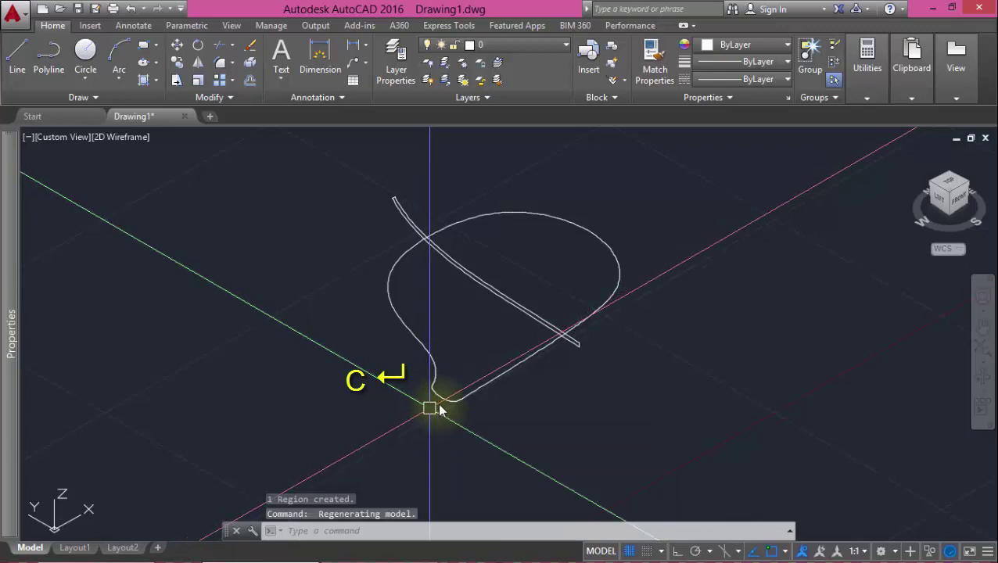
scroll(452, 402, up, 2)
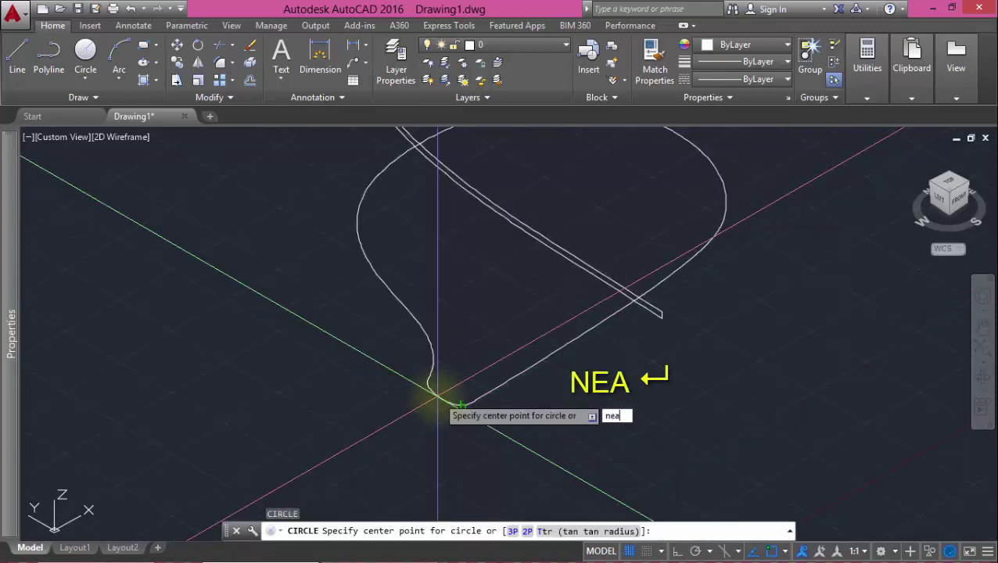
click(437, 397)
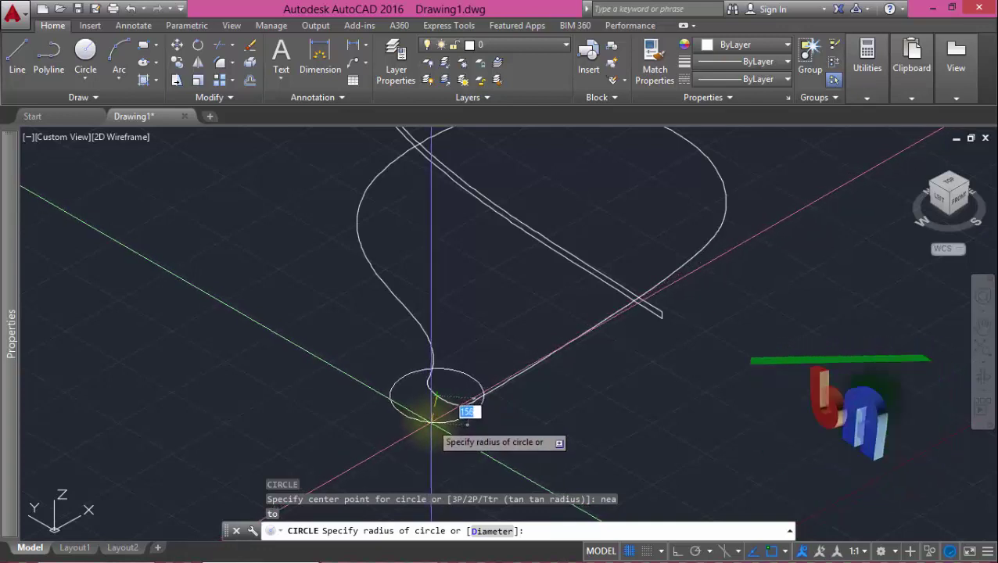
click(431, 420)
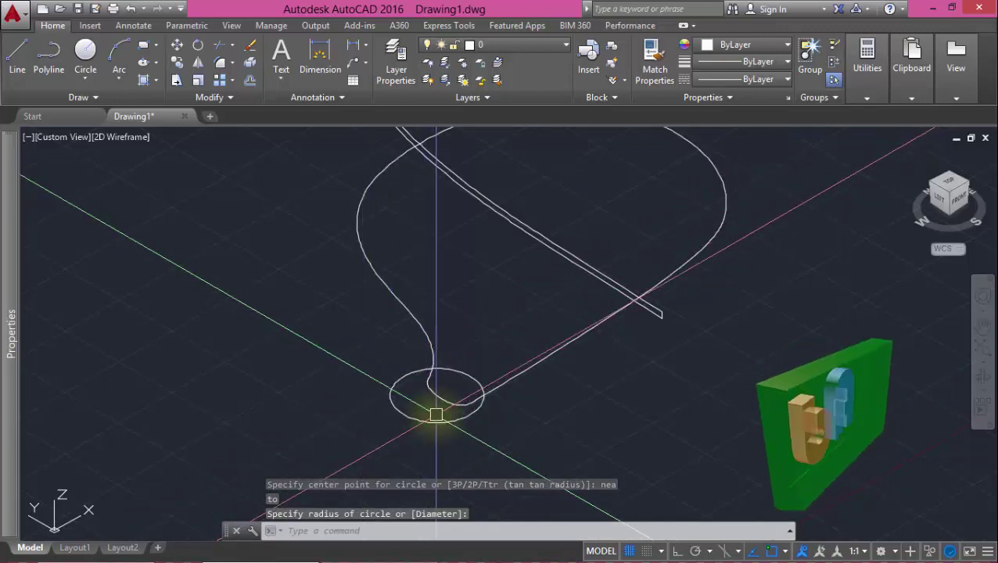
click(391, 393)
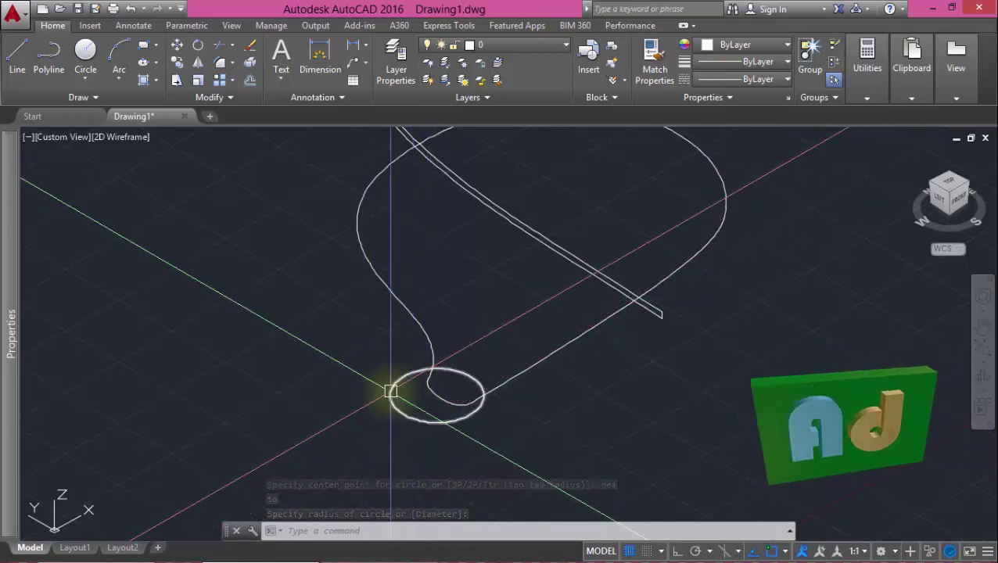
scroll(529, 307, down, 2)
scroll(529, 308, down, 2)
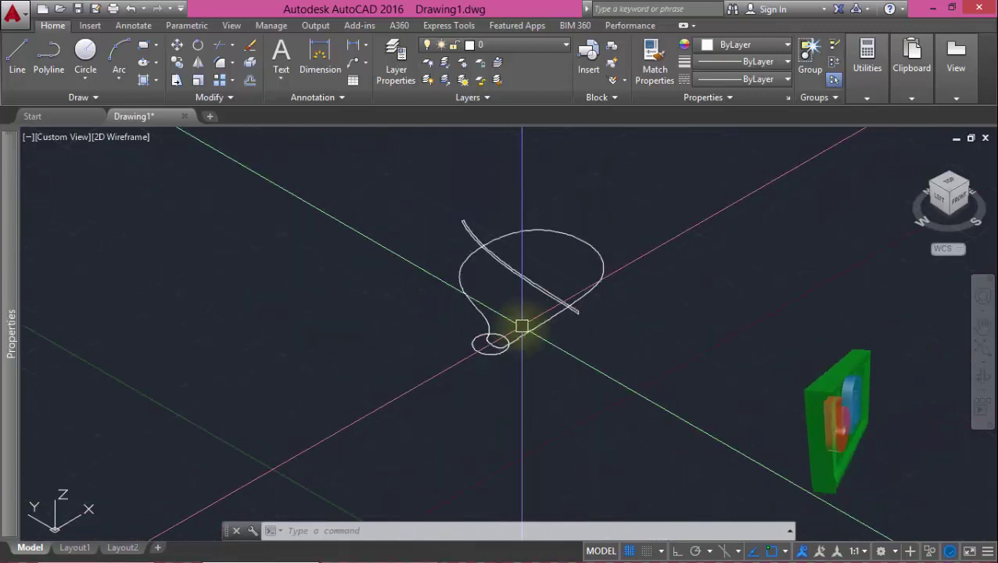
scroll(564, 277, up, 2)
Extrude the teardrop outline upward into a tall solid, picking the height on screen
text(EXT)
key(Return)
key(Escape)
key(Escape)
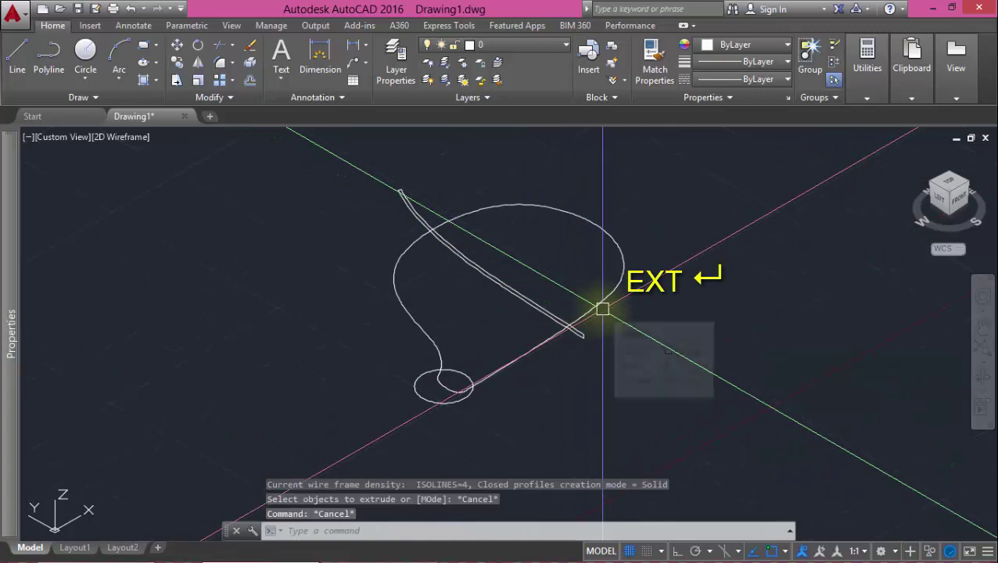
text(Ex)
key(Return)
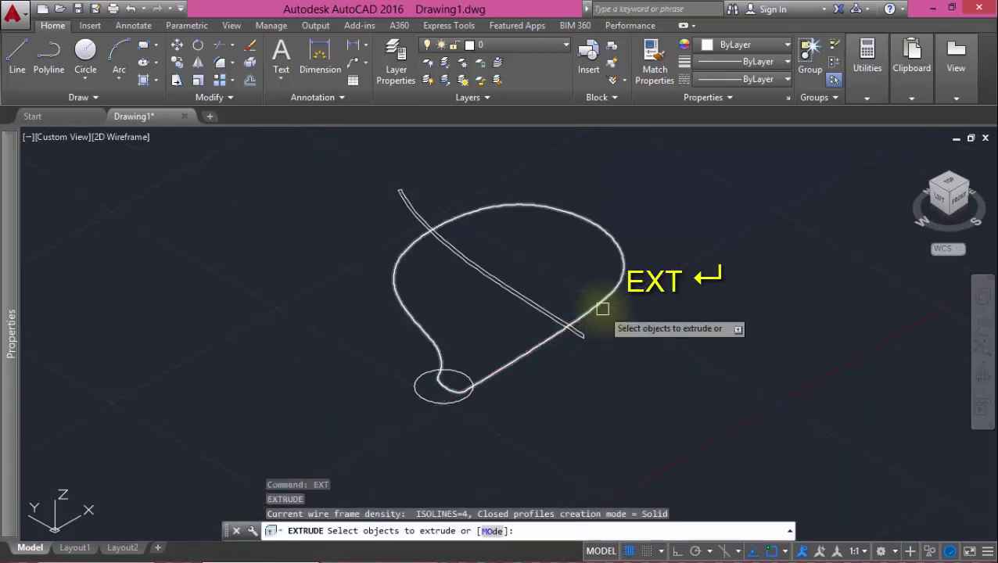
click(592, 309)
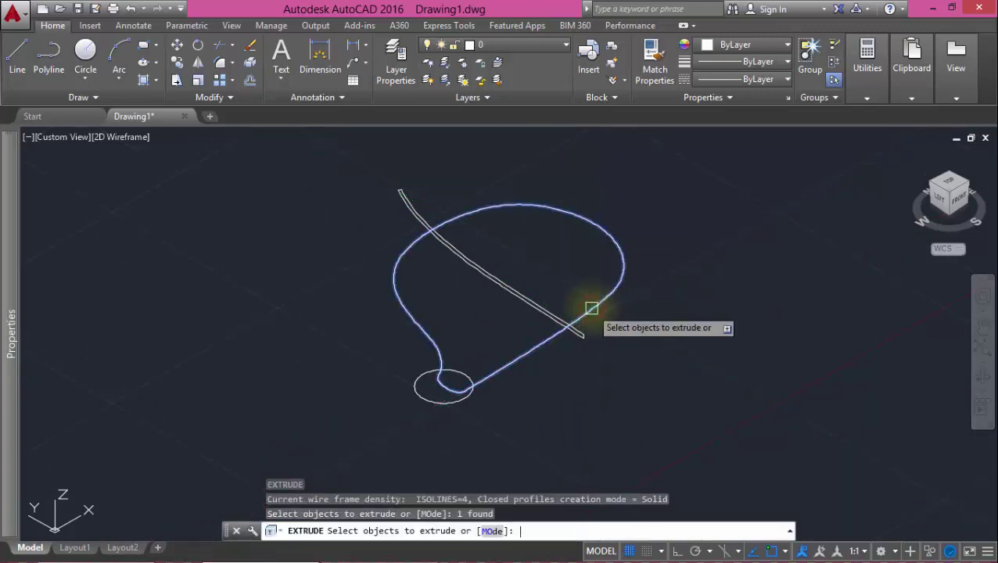
key(Return)
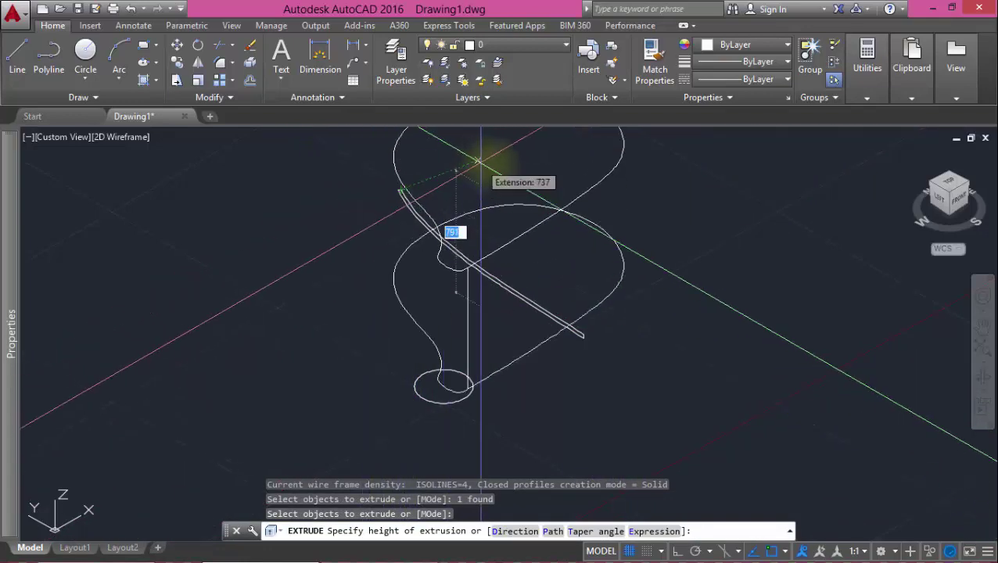
click(543, 178)
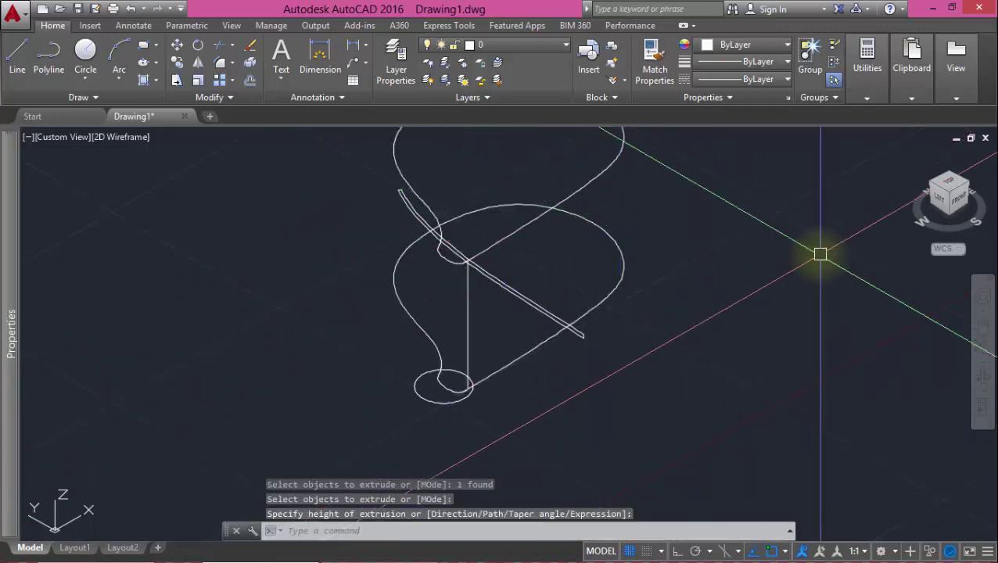
mouse_move(943, 197)
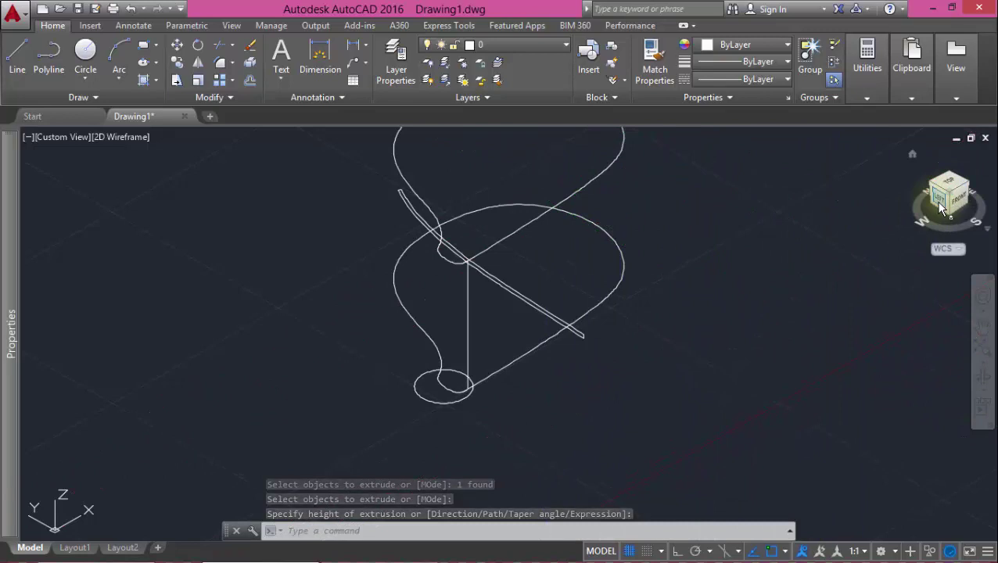
Check the Left view, then extrude the thin curved region into a broad slab crossing the teardrop solid
click(939, 201)
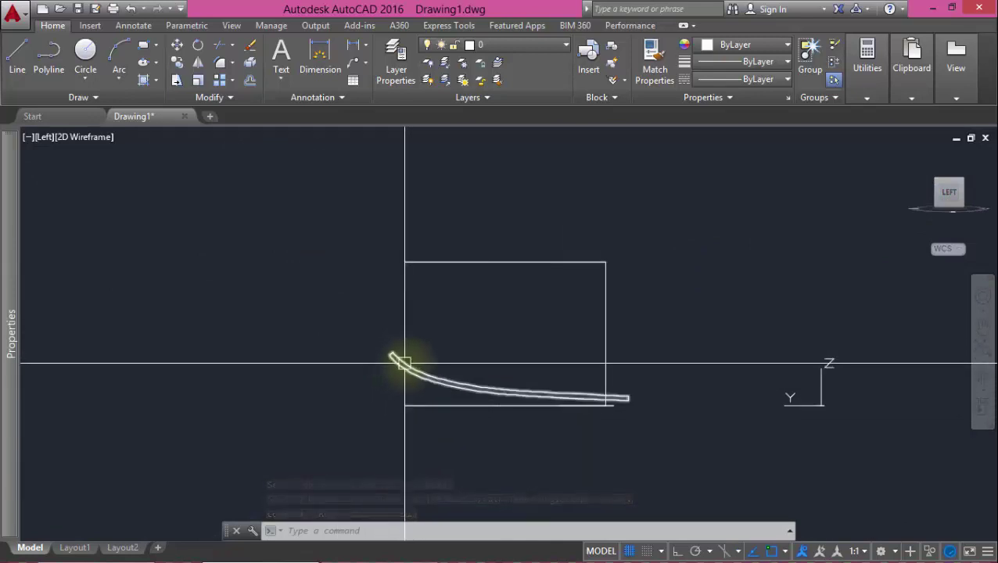
click(913, 155)
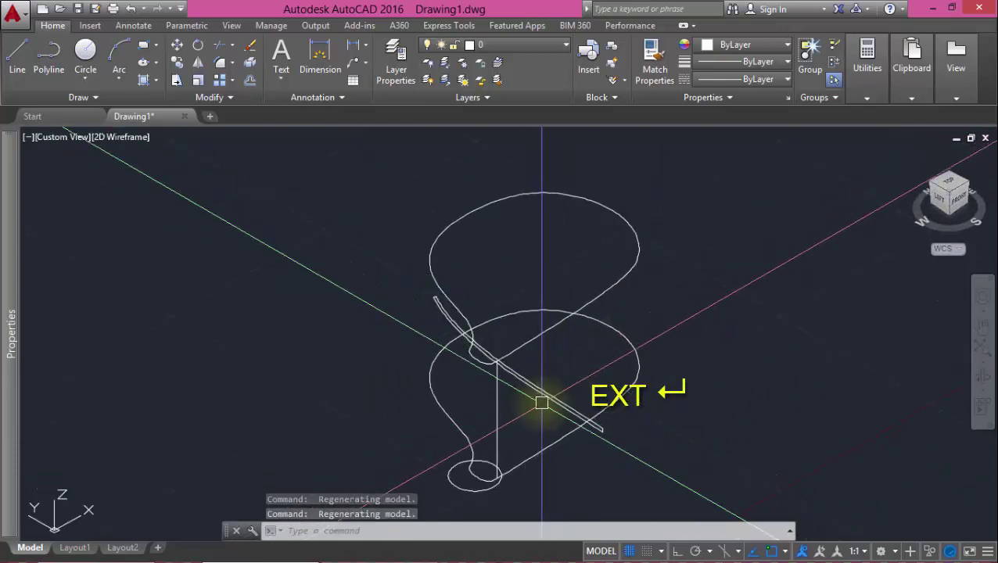
text(EXT)
key(Return)
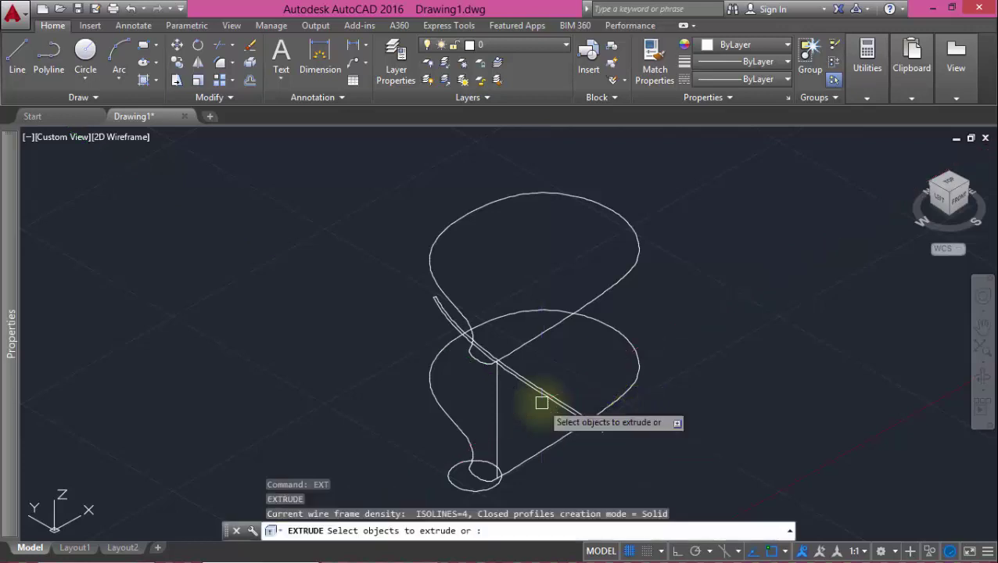
click(542, 394)
key(Return)
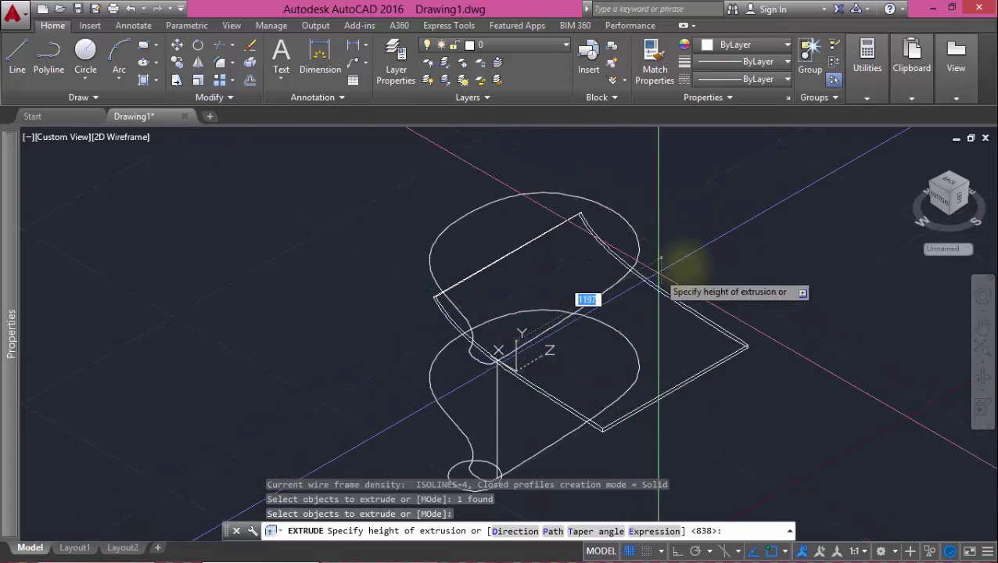
click(744, 252)
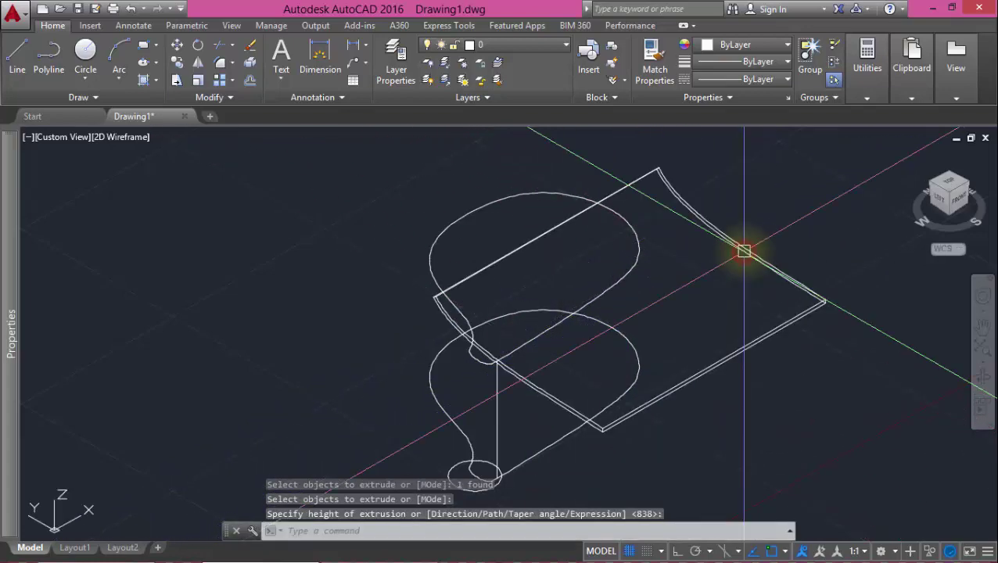
click(946, 185)
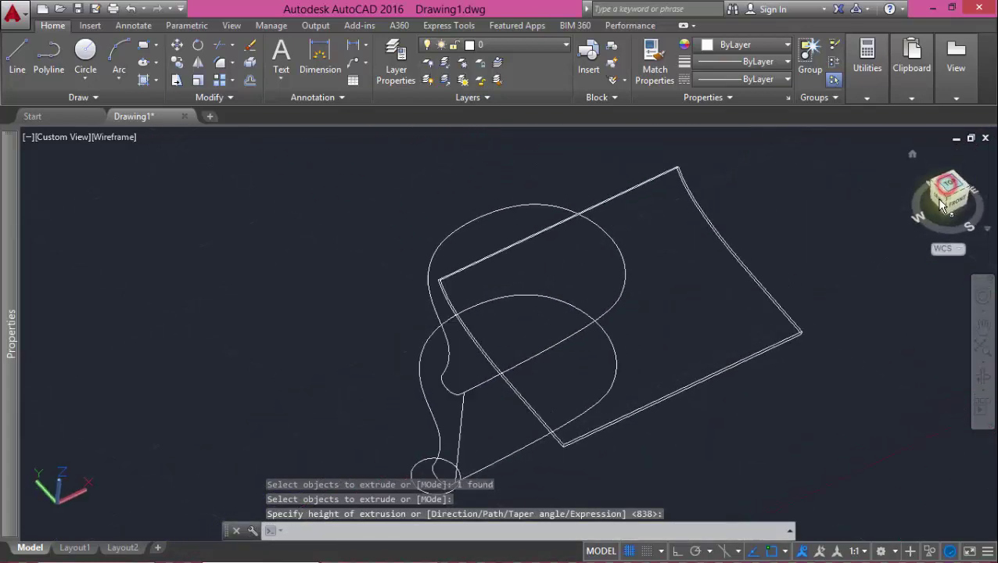
Move the curved plate leftward over the teardrop outline in plan, then return to the home view
text(m)
key(Return)
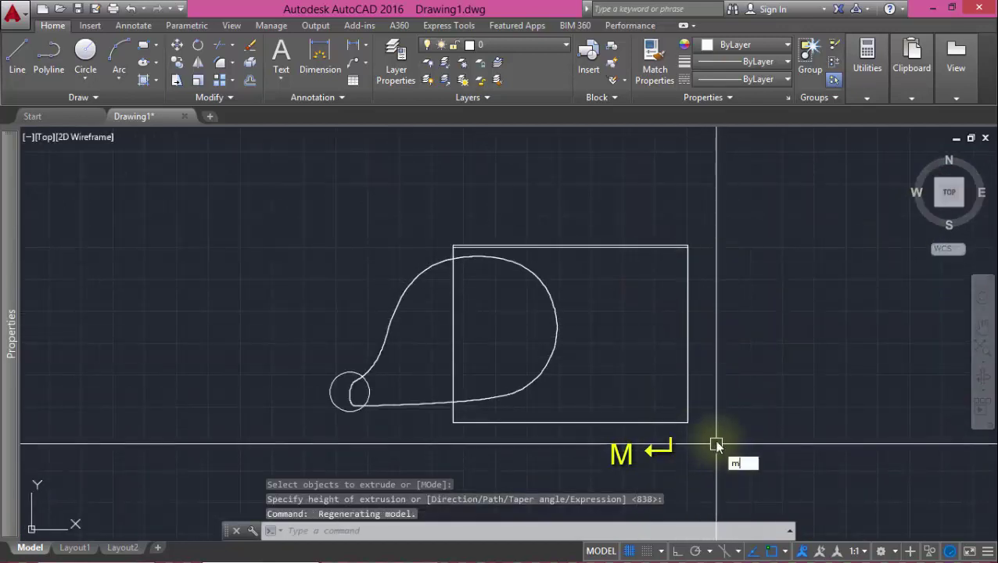
key(Return)
key(Return)
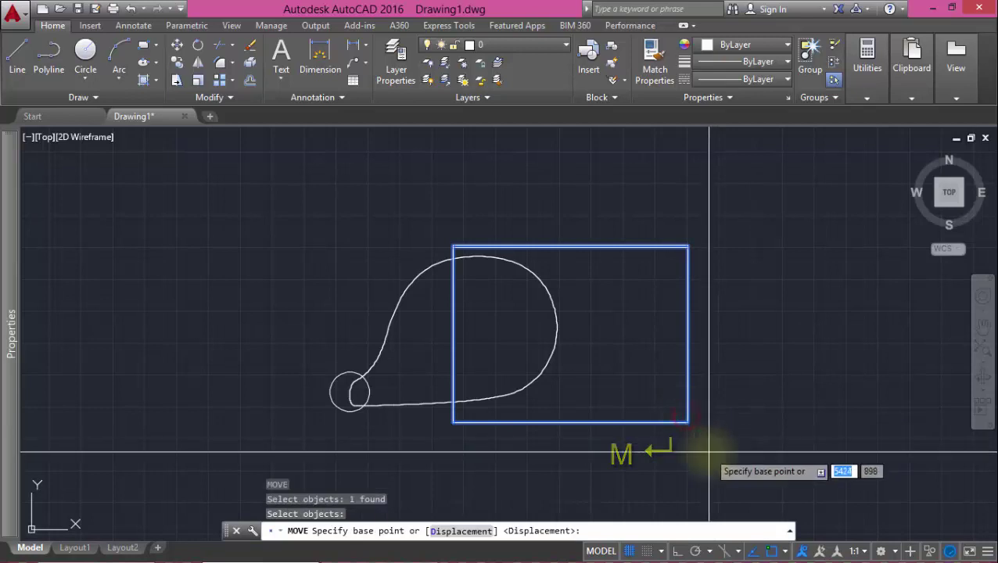
click(716, 444)
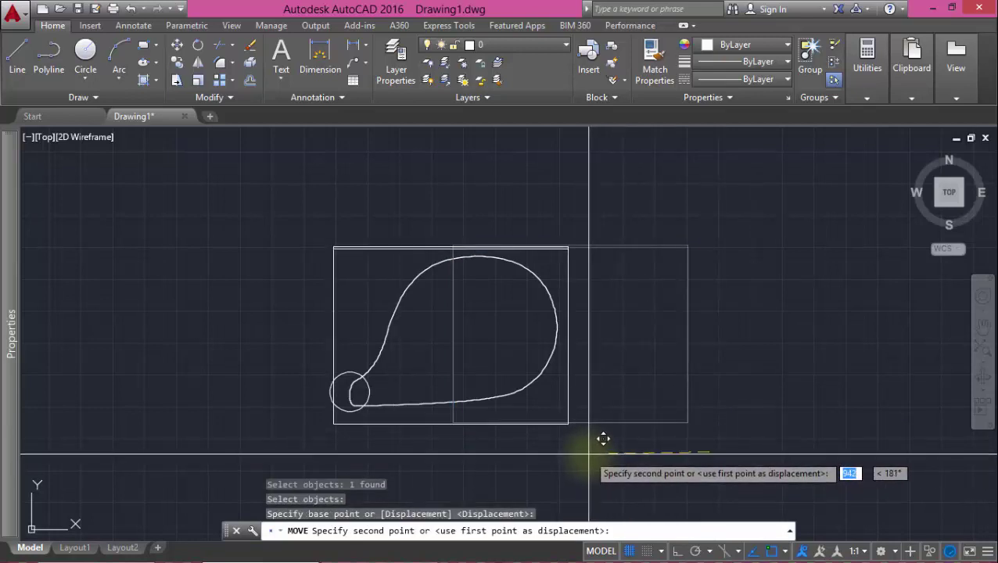
click(588, 451)
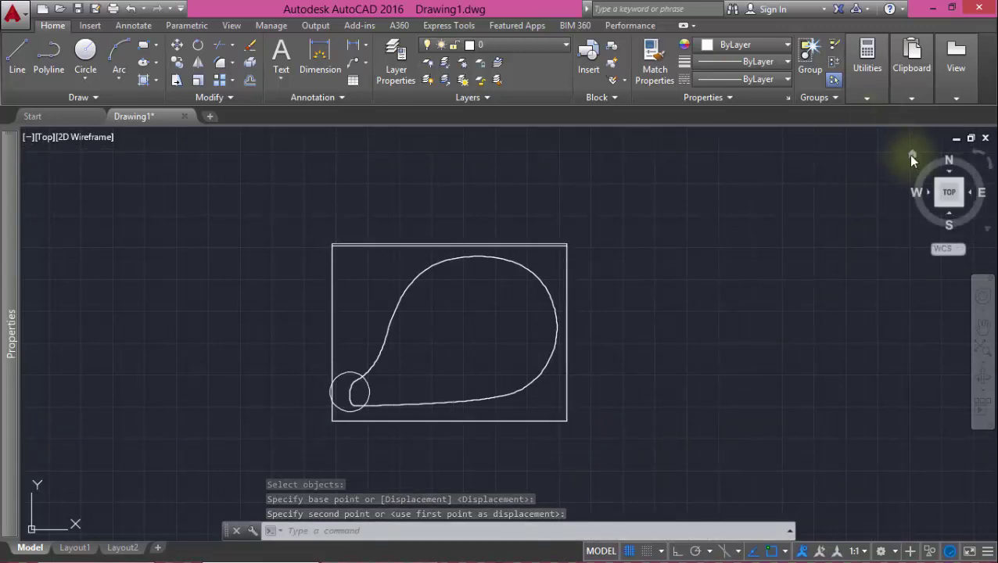
click(912, 154)
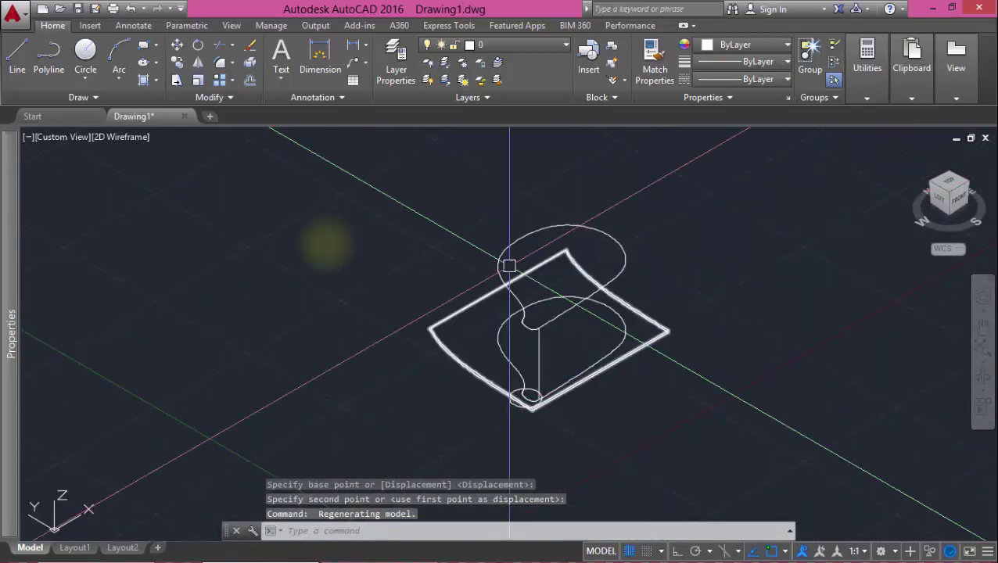
Change the viewport visual style from 2D Wireframe to Conceptual
click(122, 141)
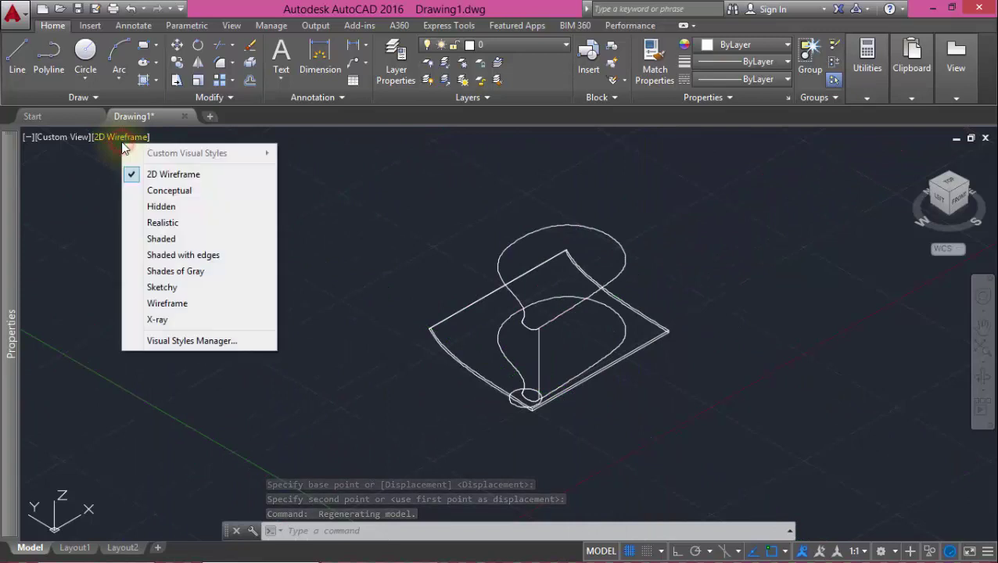
click(174, 192)
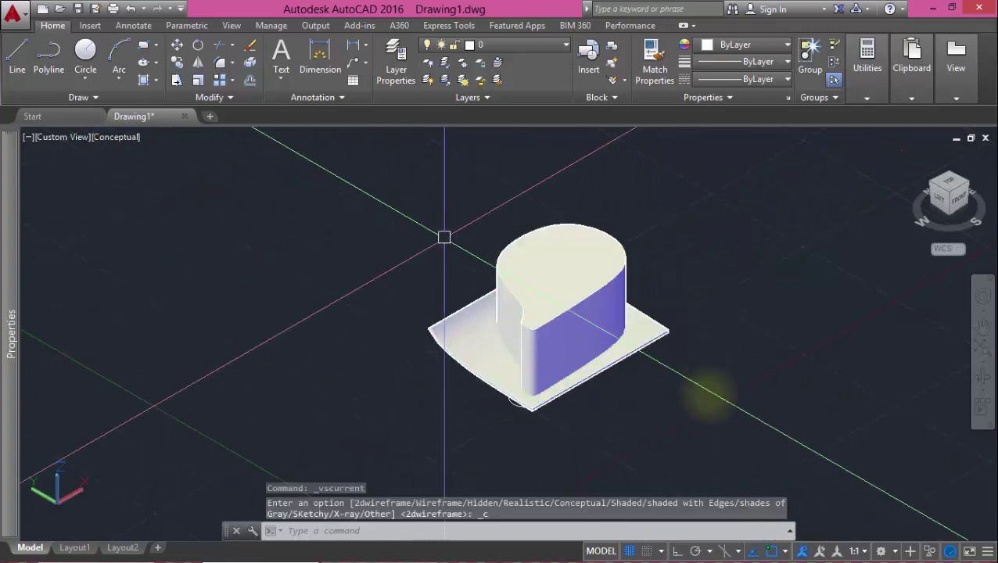
scroll(648, 368, up, 2)
text(IN)
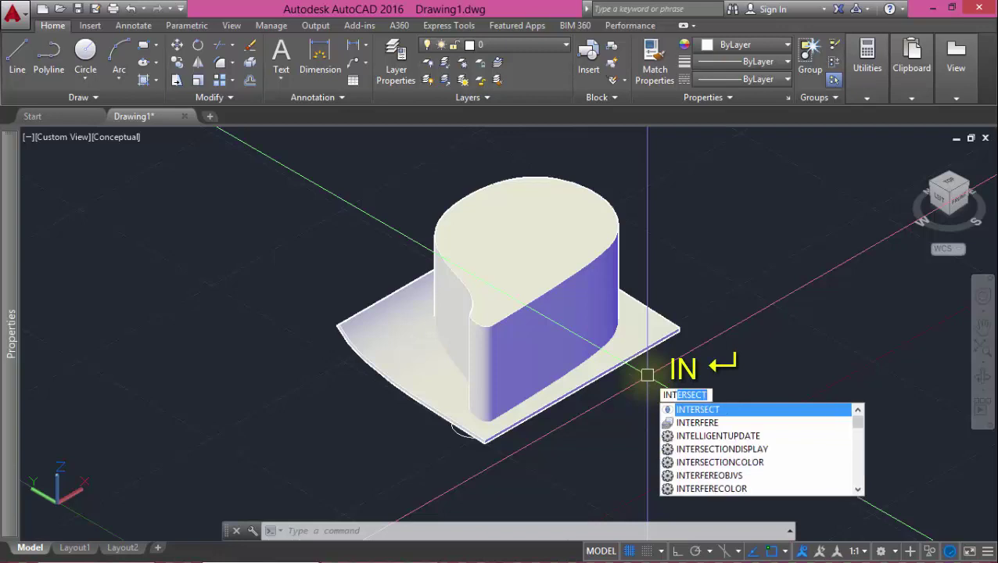
Intersect the tall teardrop solid with the curved plate, keeping only their overlap
key(Return)
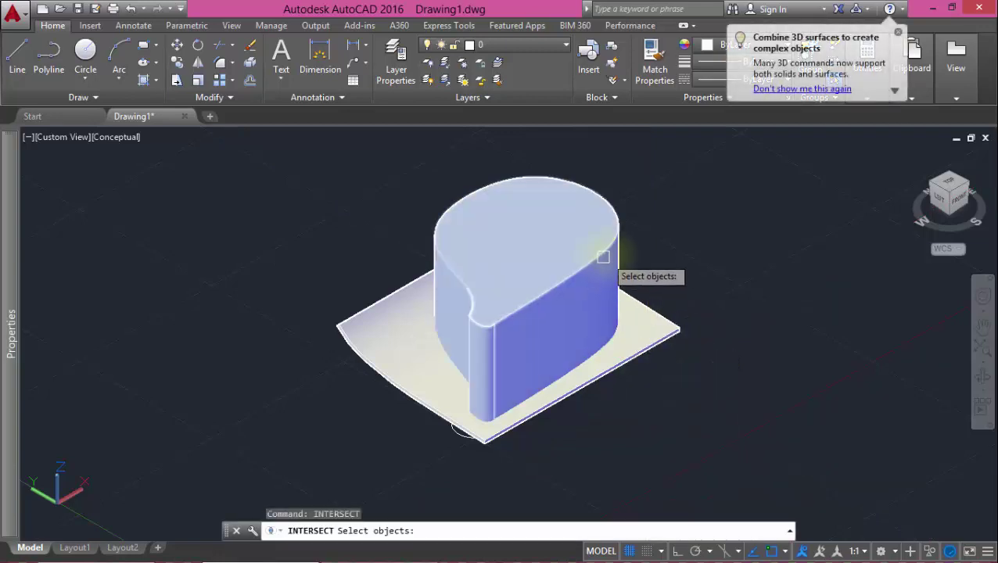
click(603, 257)
click(667, 321)
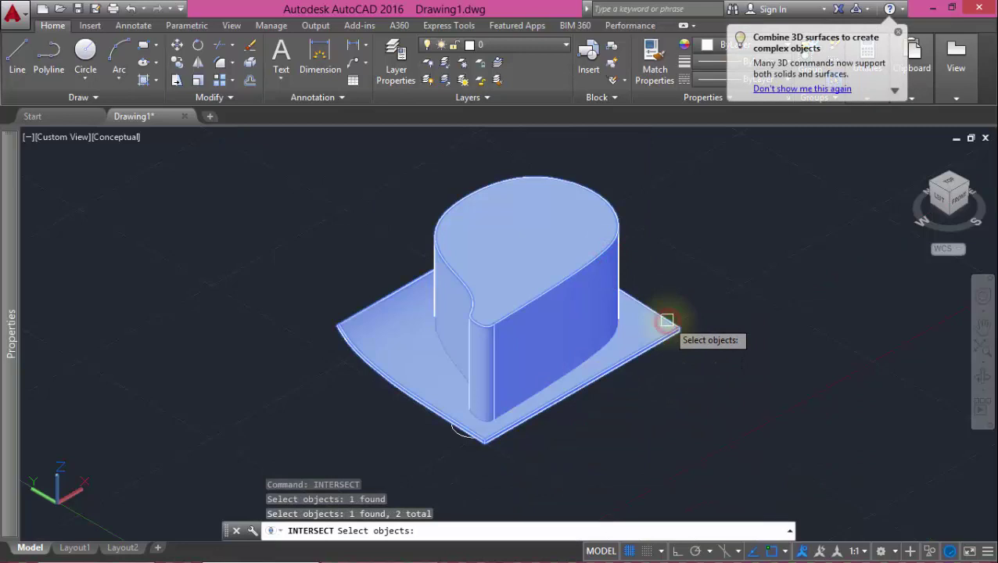
key(Return)
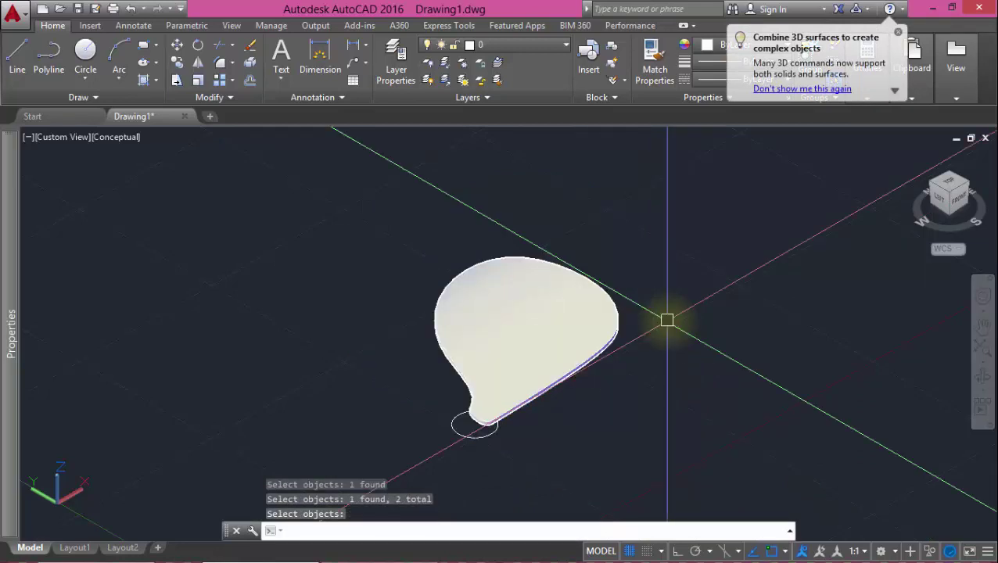
Orbit and zoom to inspect the new thin curved blade from another angle
text(o)
key(Return)
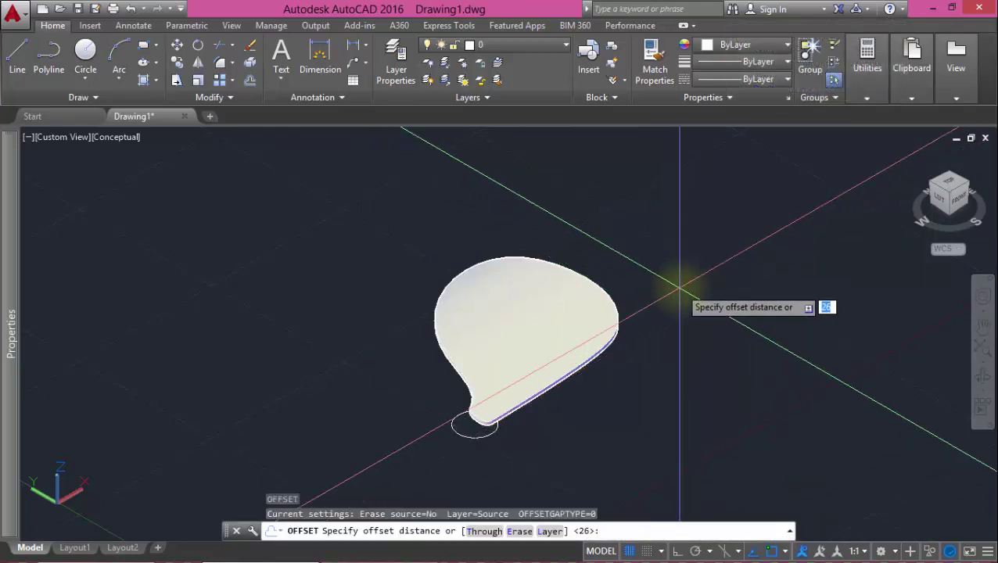
key(Escape)
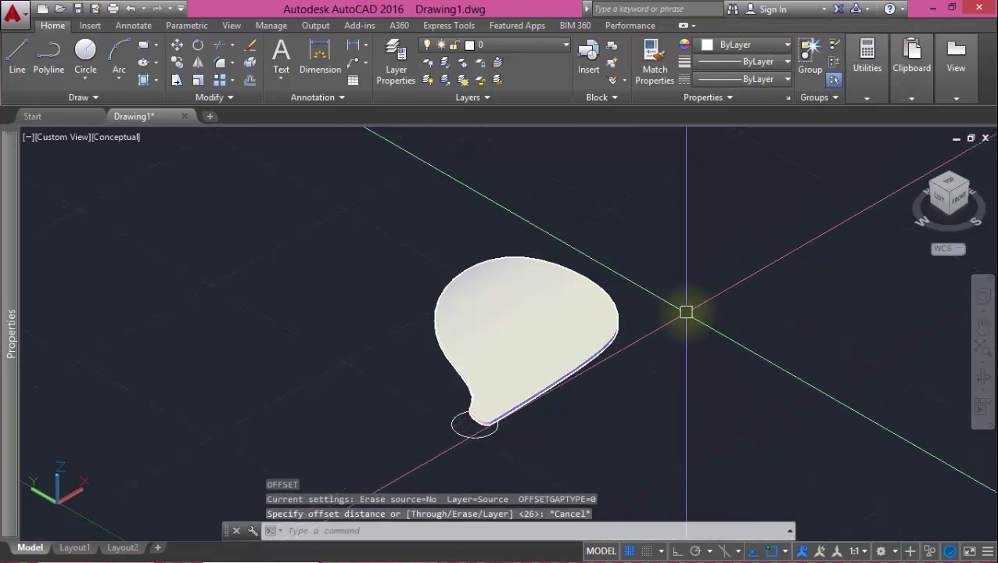
mouse_move(697, 308)
shift+middle_down()
mouse_move(533, 320)
mouse_move(439, 237)
mouse_move(456, 287)
mouse_move(492, 339)
mouse_move(607, 349)
mouse_move(629, 318)
shift+middle_up()
key(Return)
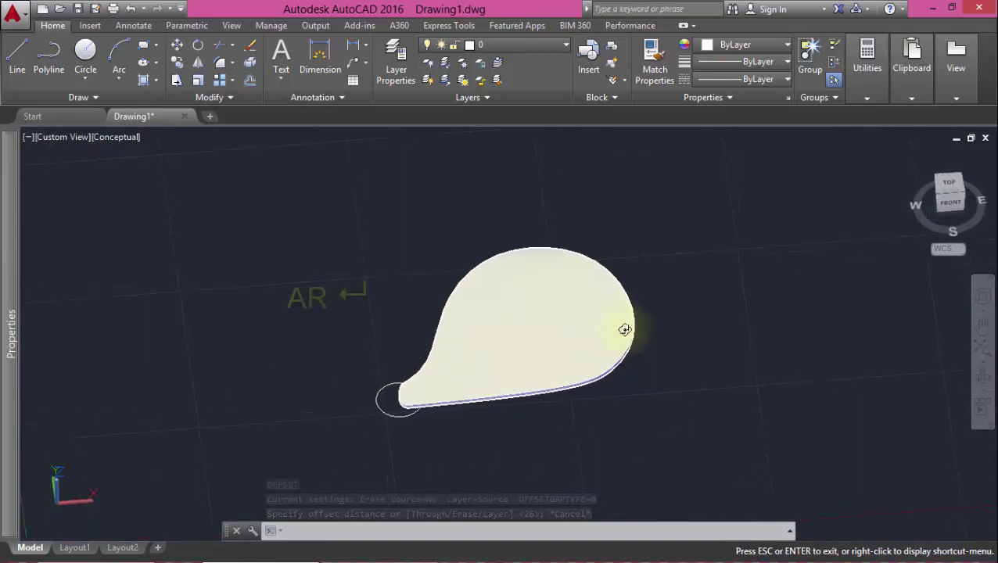
scroll(390, 330, down, 3)
scroll(378, 324, down, 2)
scroll(376, 324, up, 3)
text(AR)
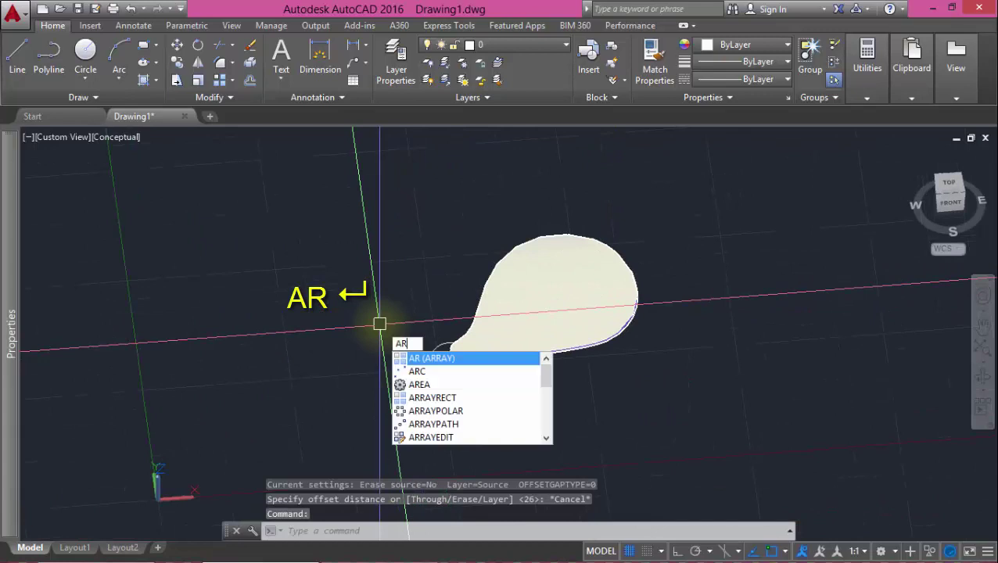
Start a polar array of the teardrop blade centred on the hub circle
key(Return)
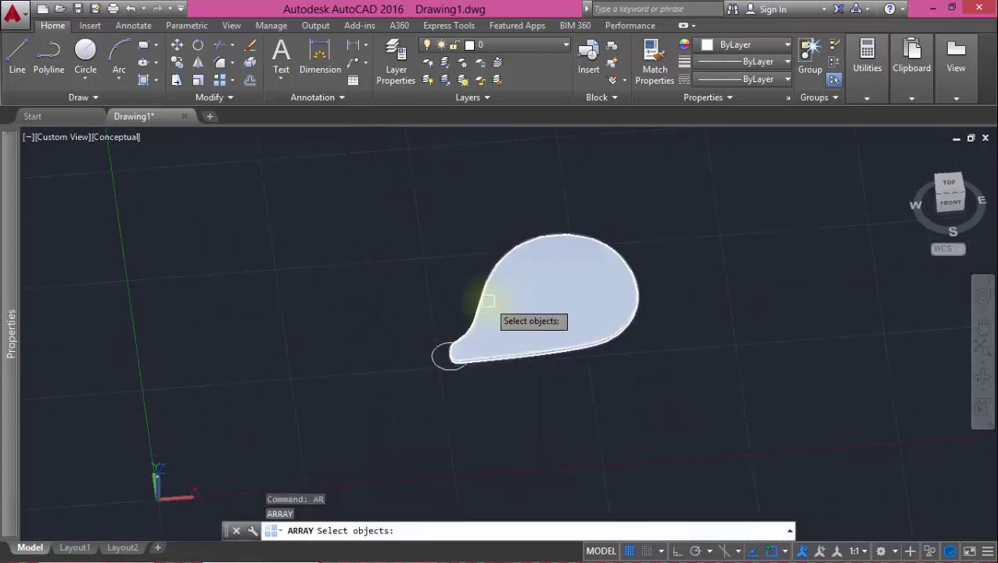
click(484, 299)
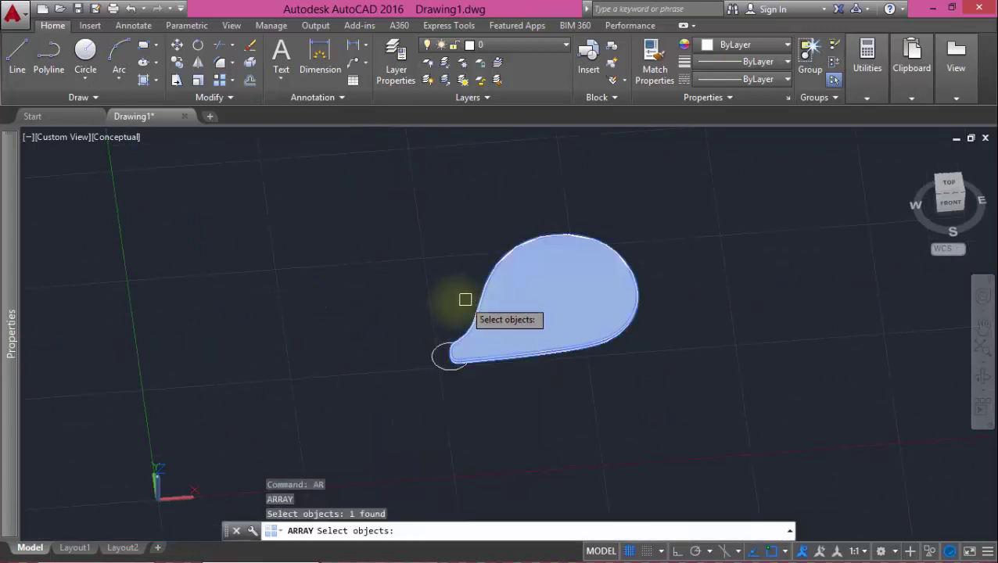
key(Return)
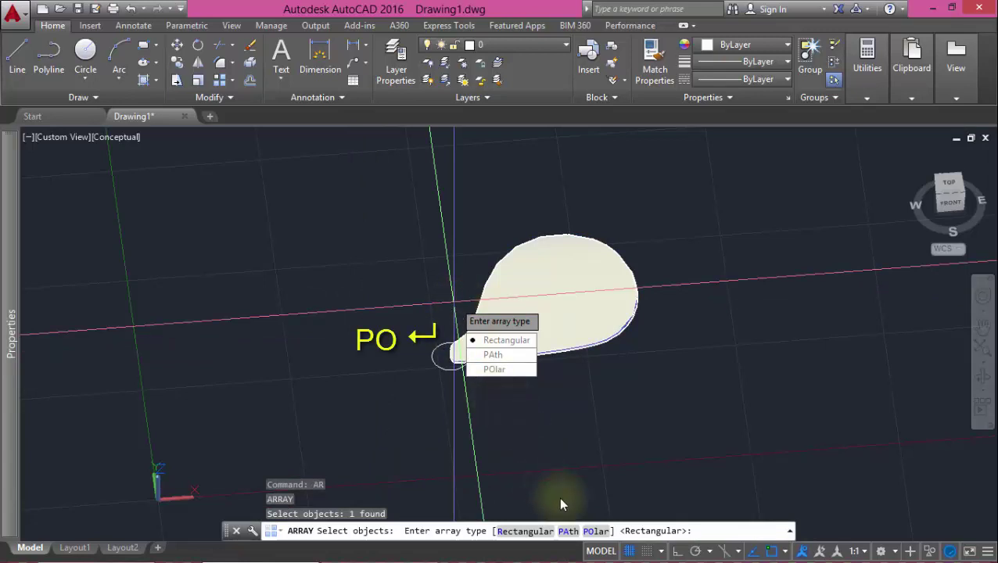
text(po)
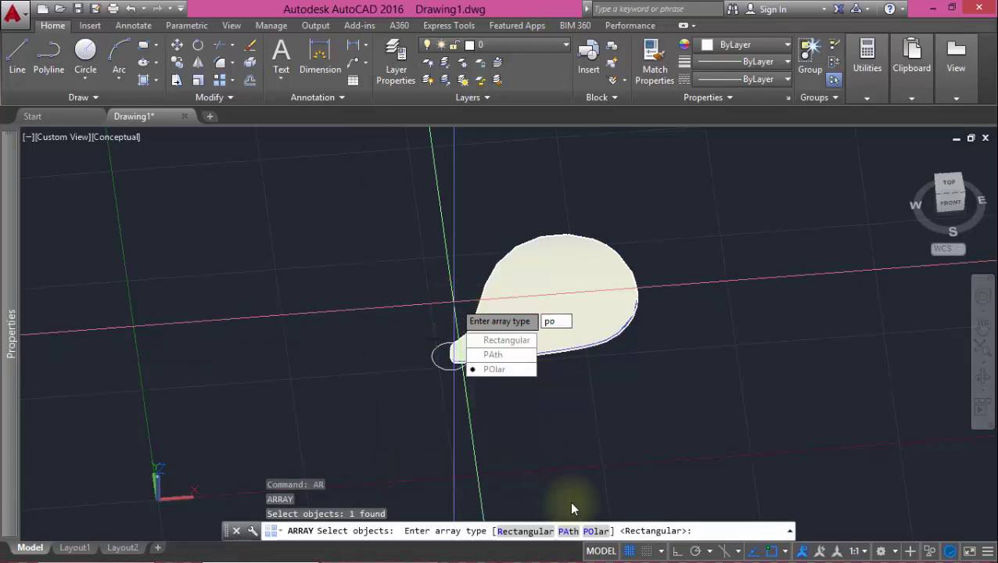
key(Return)
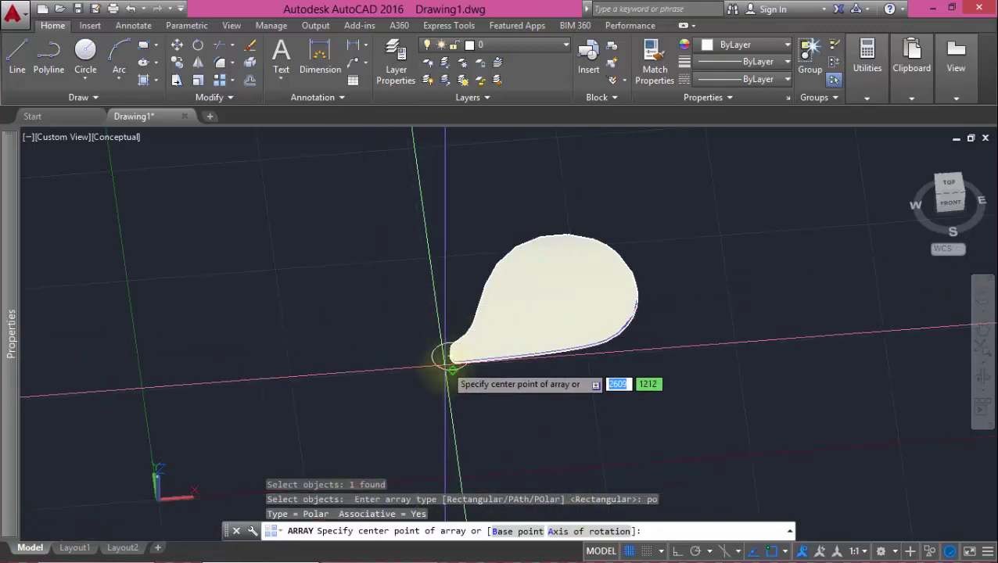
scroll(449, 358, up, 3)
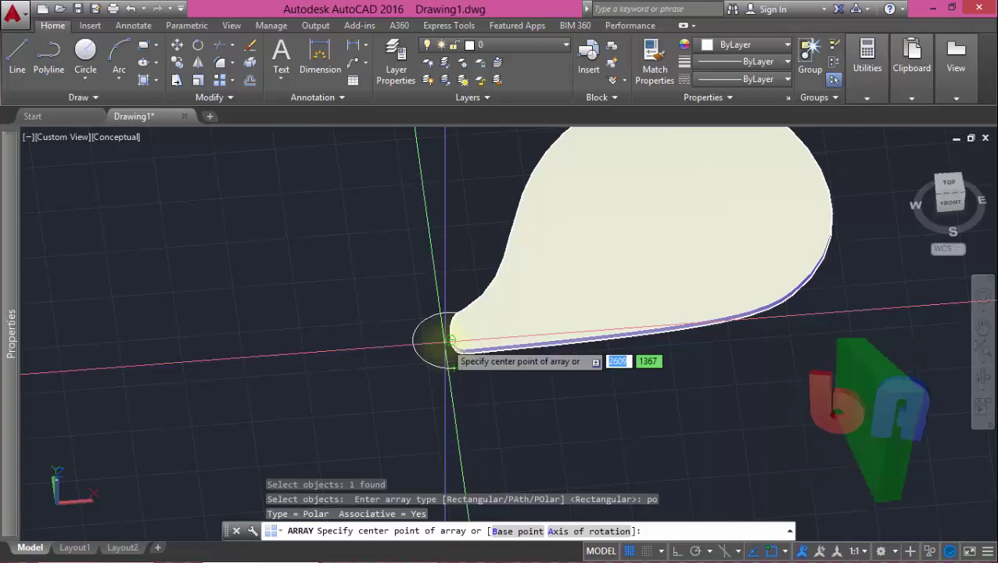
click(447, 341)
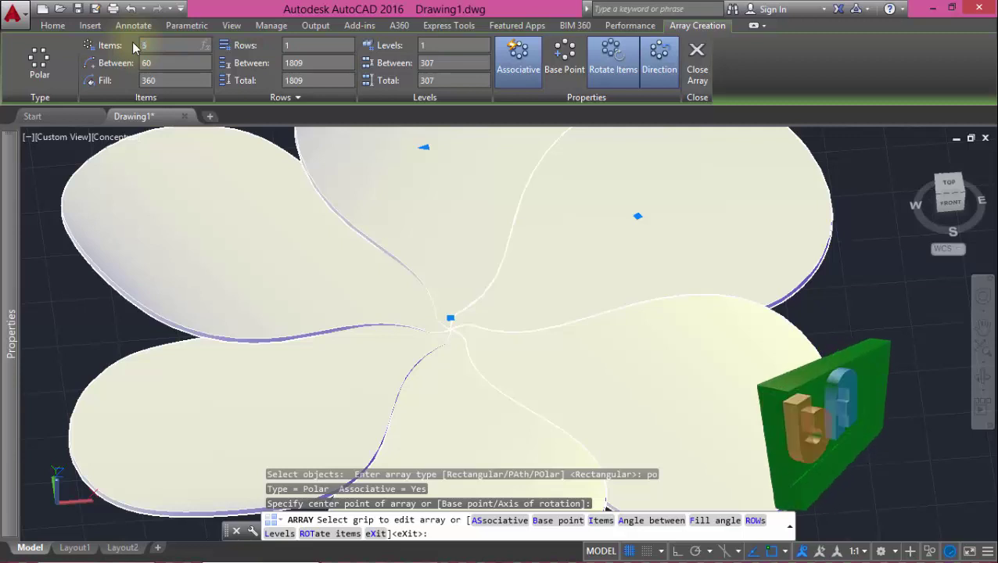
Set the array to 4 items at 90° spacing, make it non-associative, and close it
text(4)
key(BackSpace)
text(3)
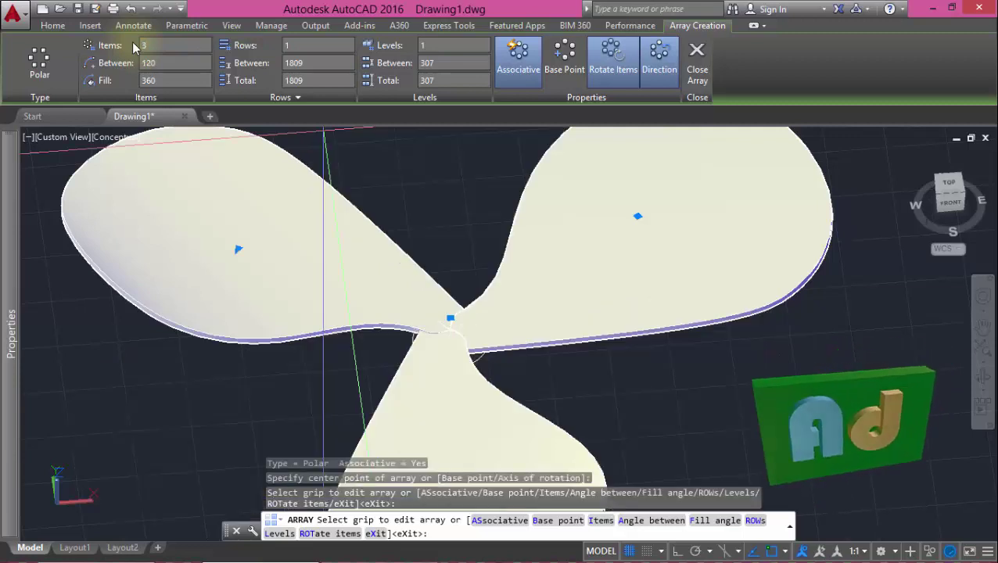
scroll(329, 137, down, 2)
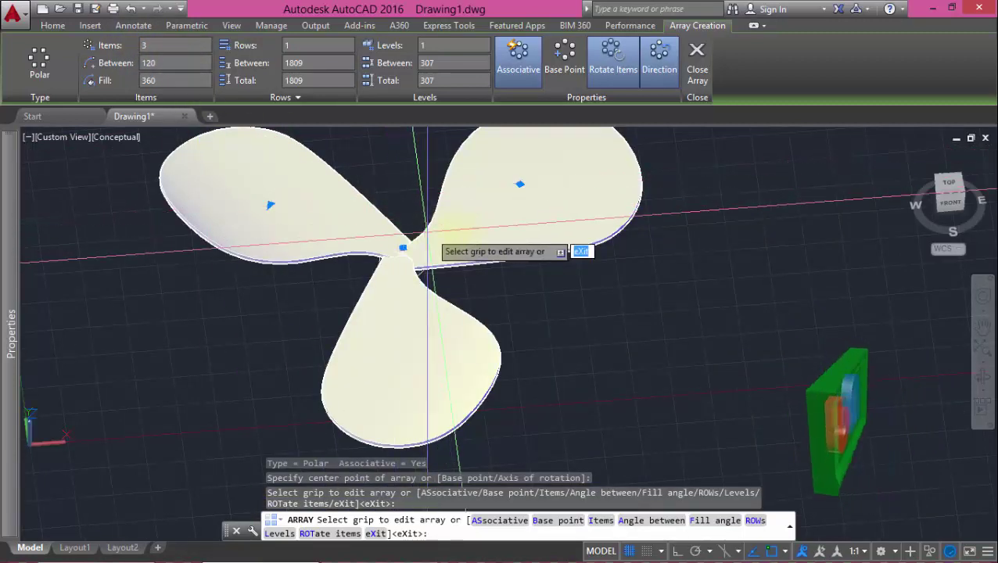
click(173, 45)
text(4)
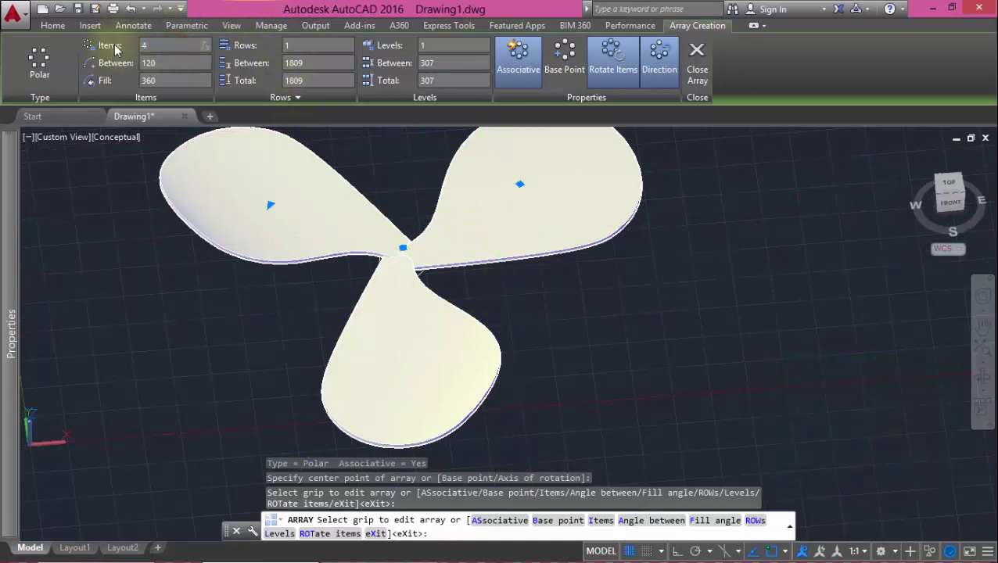
key(Return)
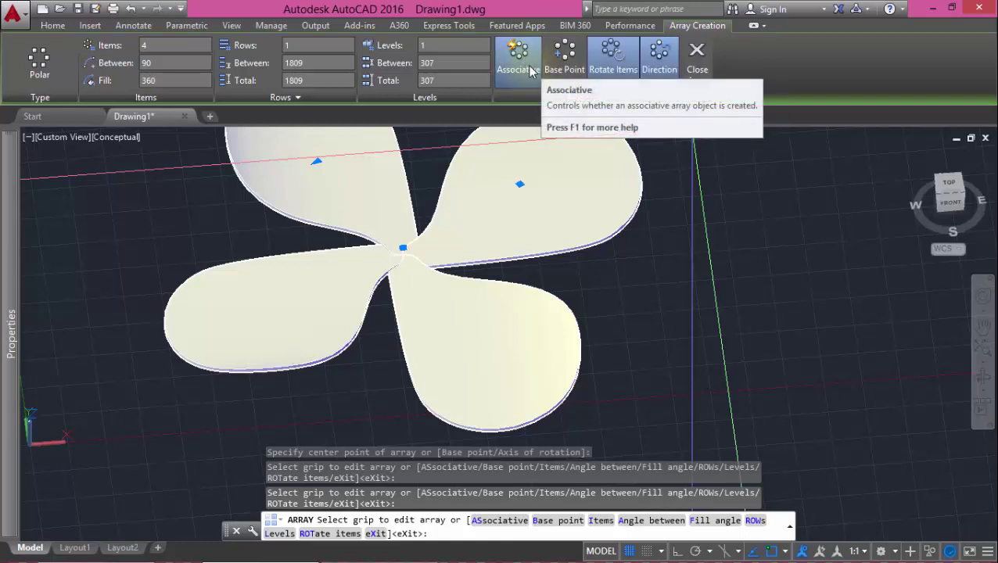
click(529, 61)
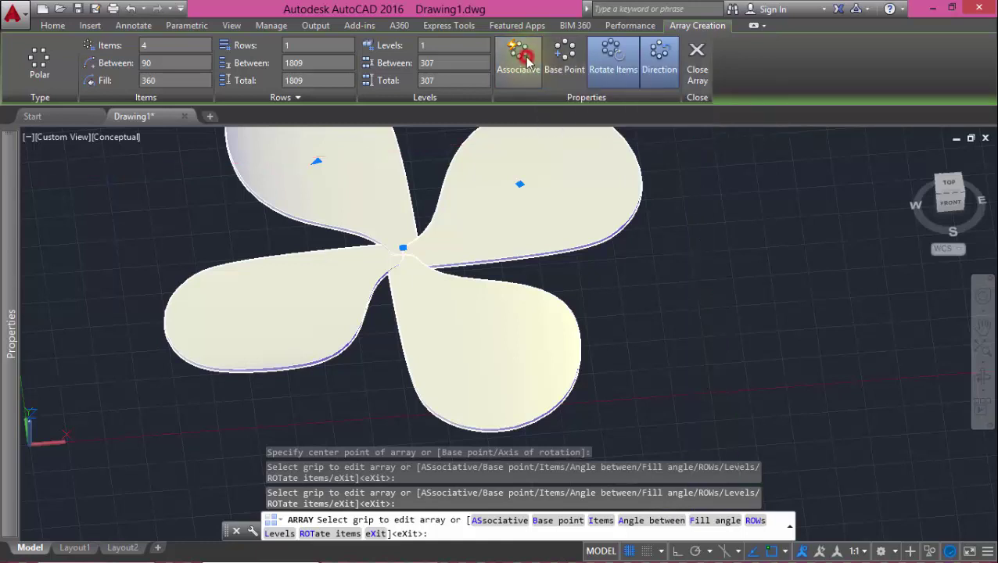
click(696, 66)
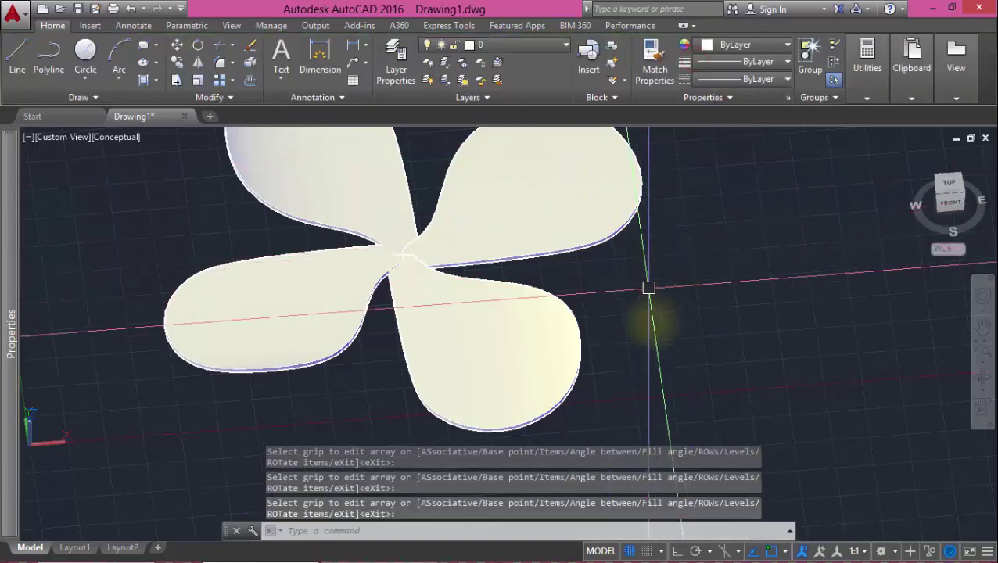
Switch the visual style back to 2D Wireframe
scroll(611, 342, down, 2)
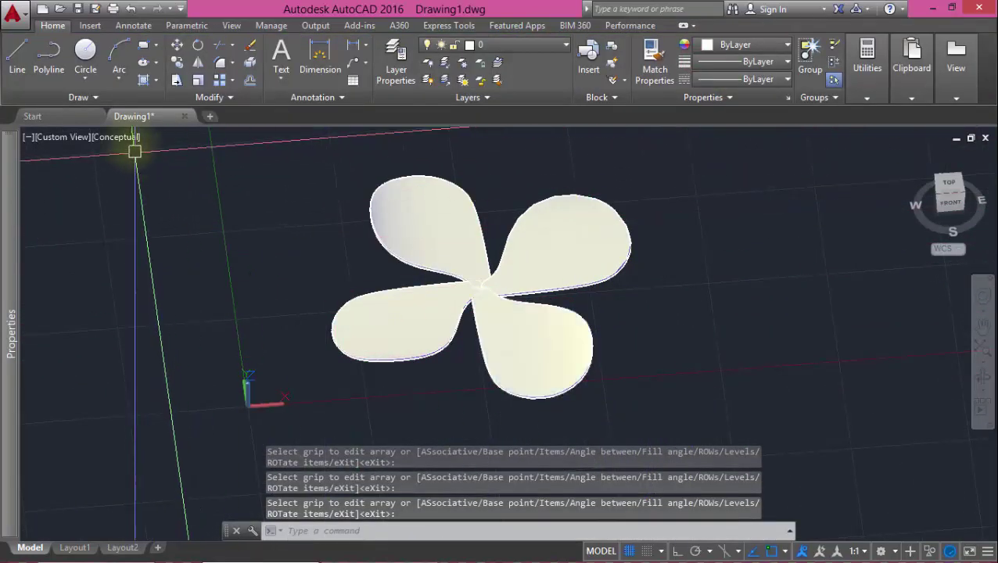
click(126, 138)
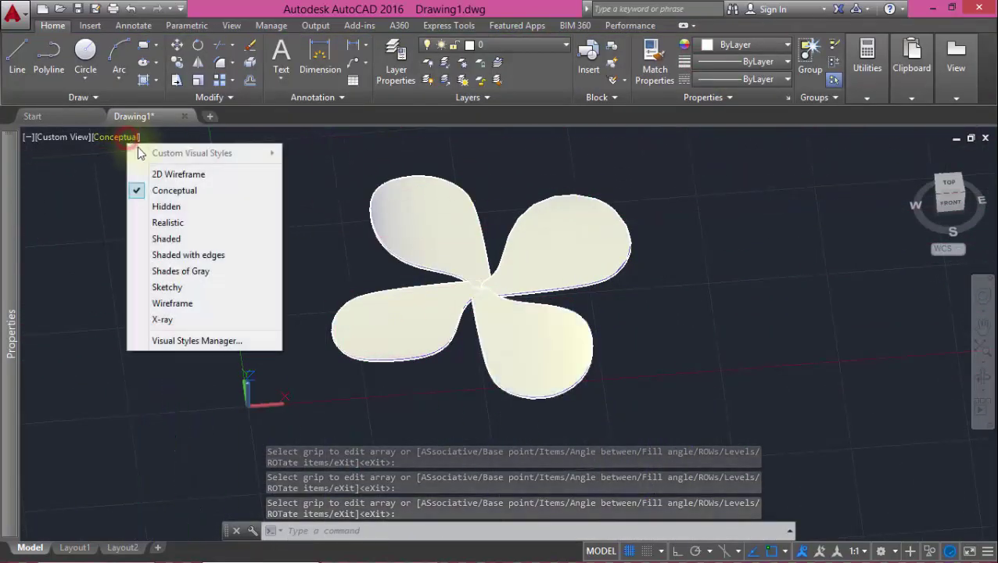
click(171, 174)
Extrude the small centre circle upward into a short hub cylinder
scroll(479, 290, up, 3)
scroll(488, 354, up, 2)
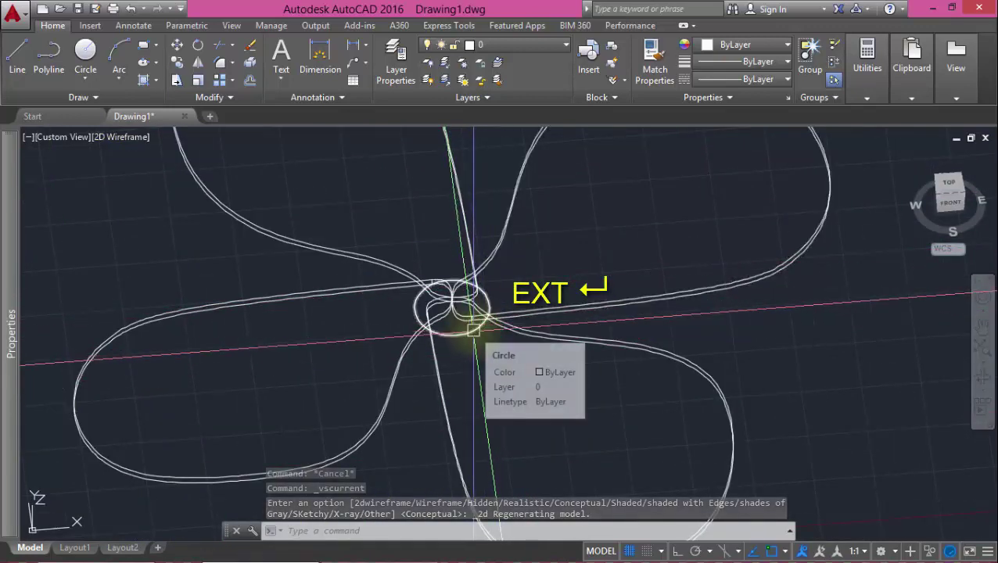
text(ext)
key(Return)
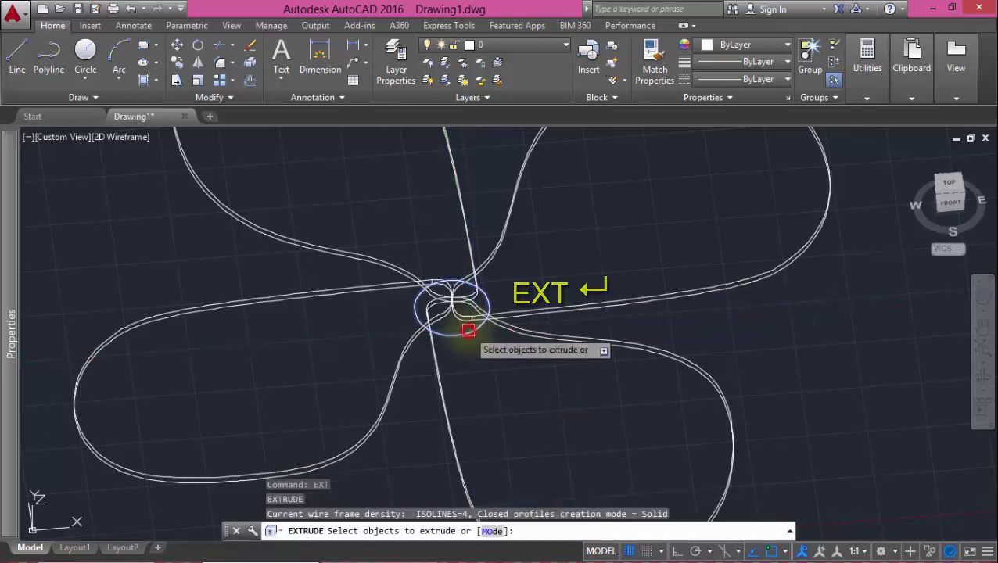
click(468, 331)
key(Return)
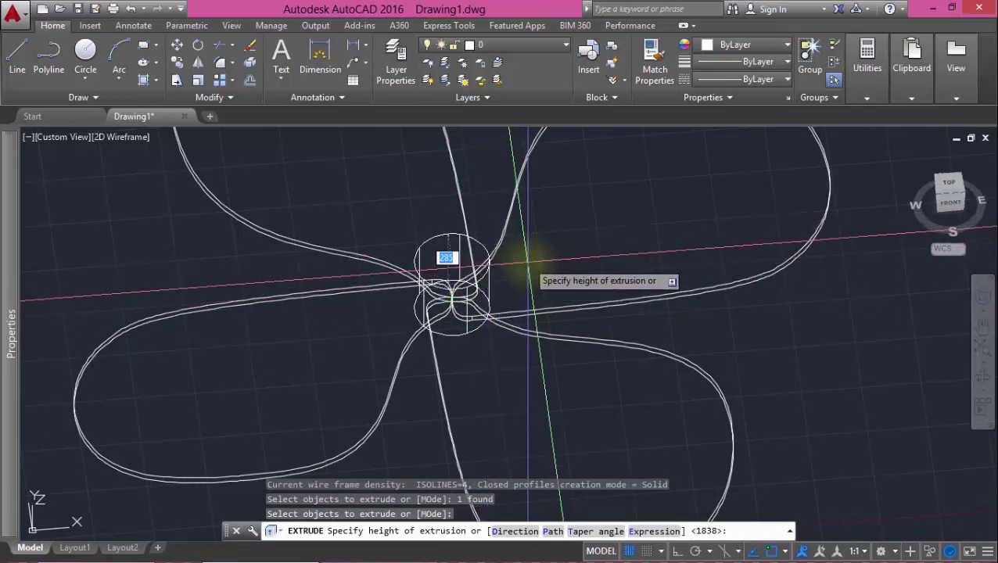
click(528, 264)
Draw a sphere centred on the hub cylinder's top face, with radius set to its edge
scroll(509, 263, up, 2)
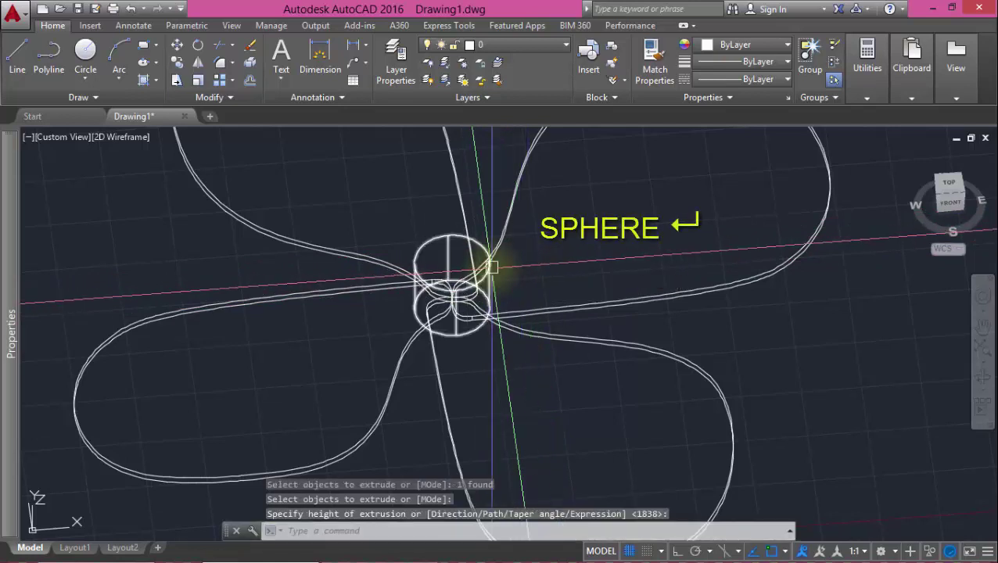
scroll(477, 258, up, 2)
scroll(439, 235, up, 2)
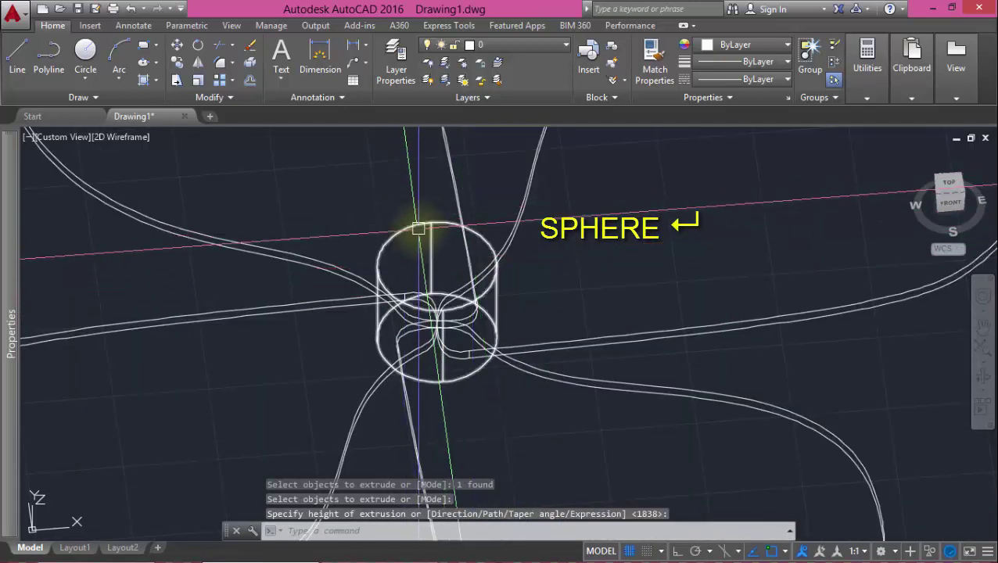
text(SP)
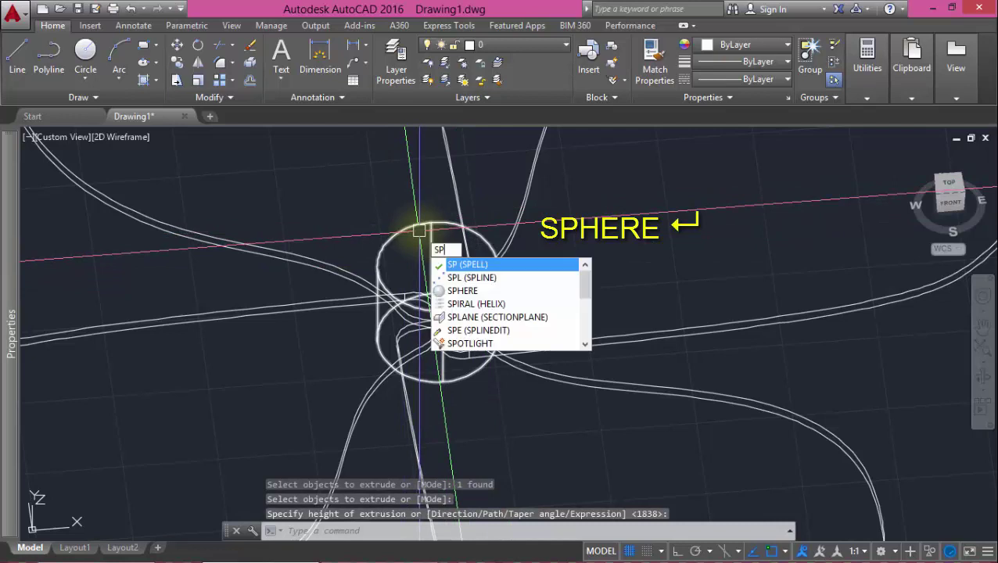
text(HERE)
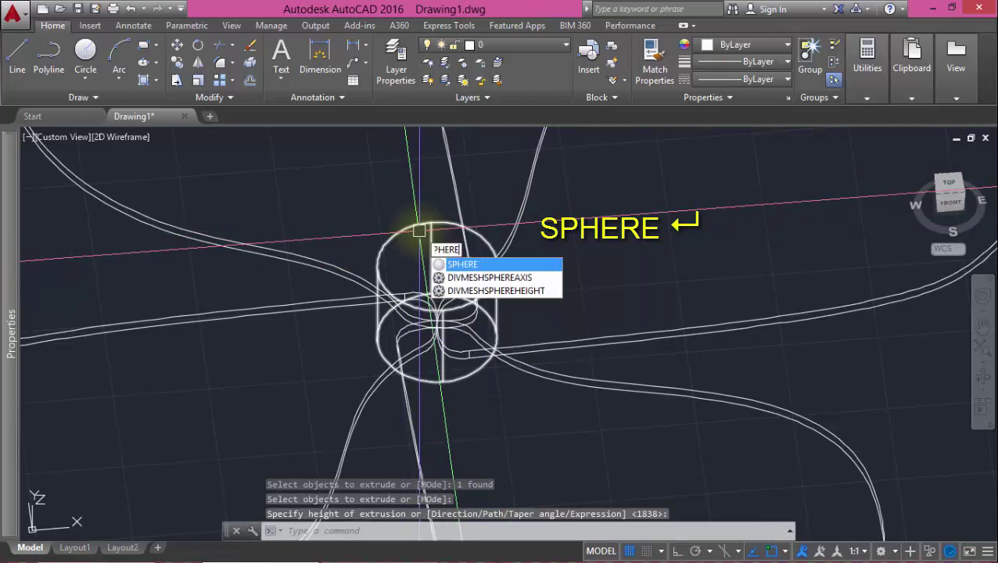
key(Return)
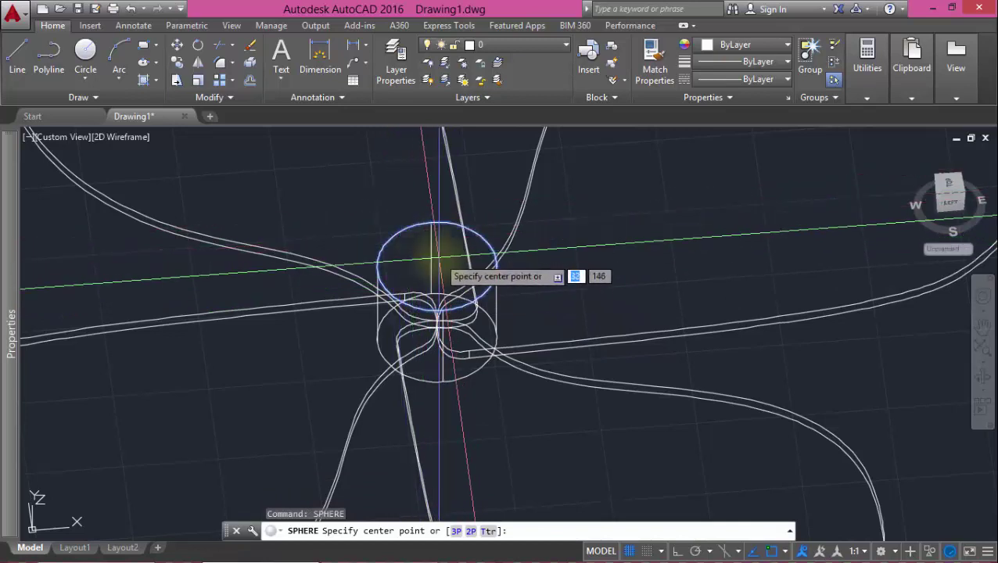
text(cen)
key(Return)
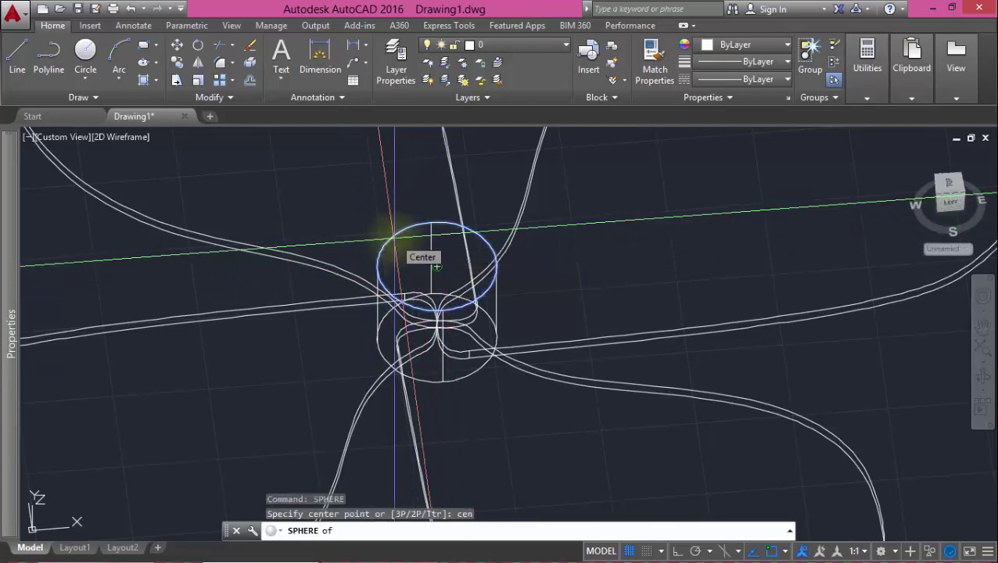
click(395, 239)
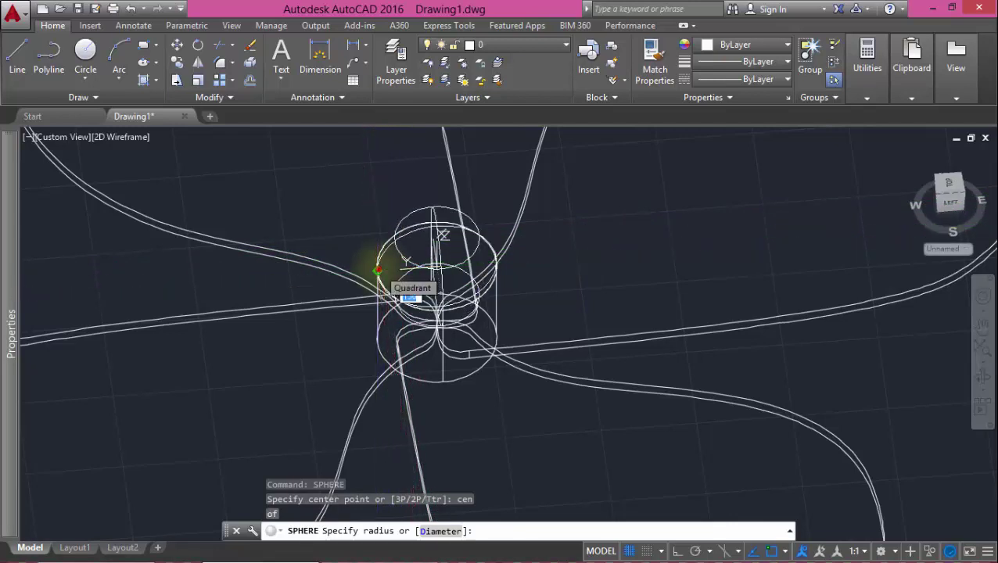
click(377, 270)
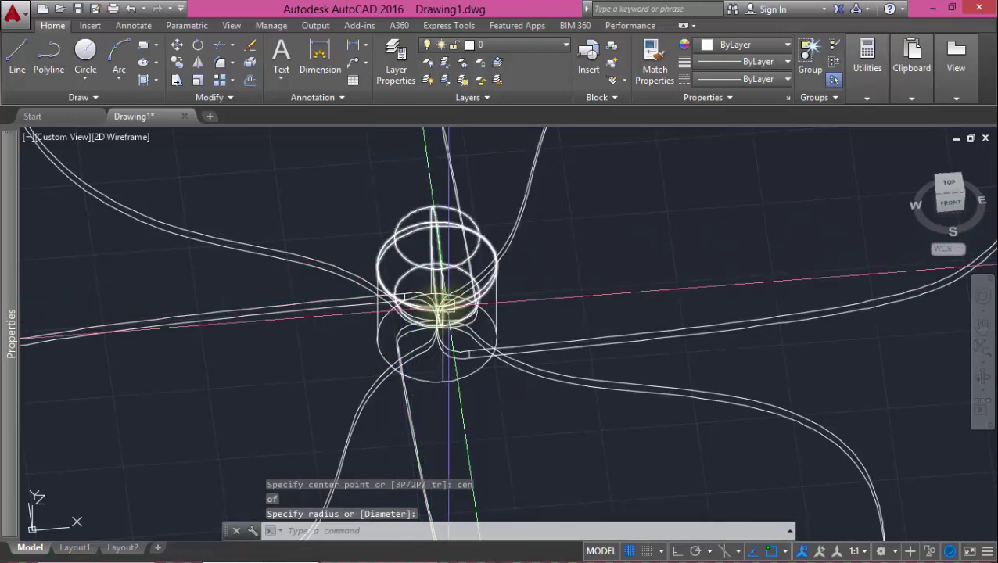
Shade in Conceptual and union the four blades, hub cylinder and sphere into one solid
click(131, 141)
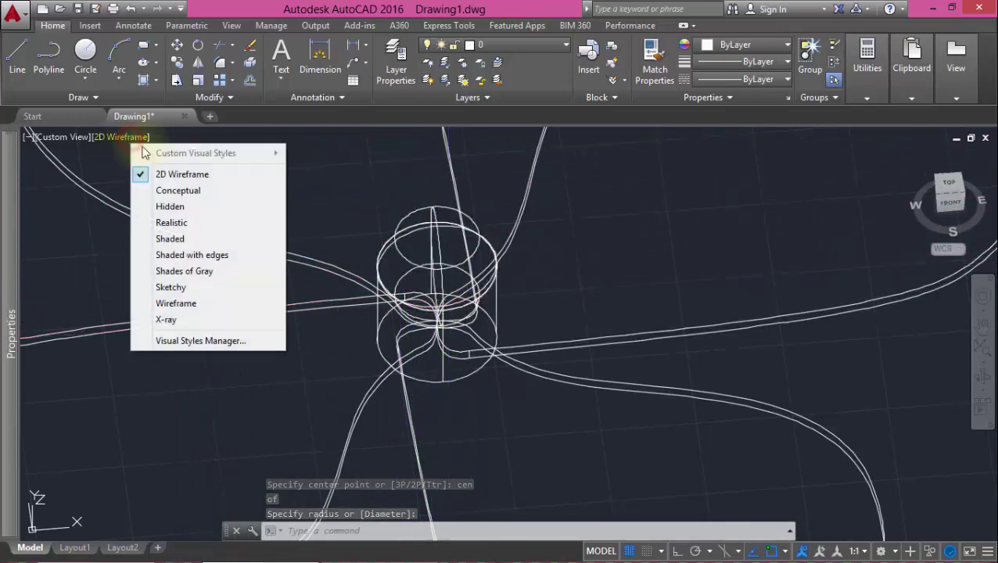
click(170, 192)
text(UNI)
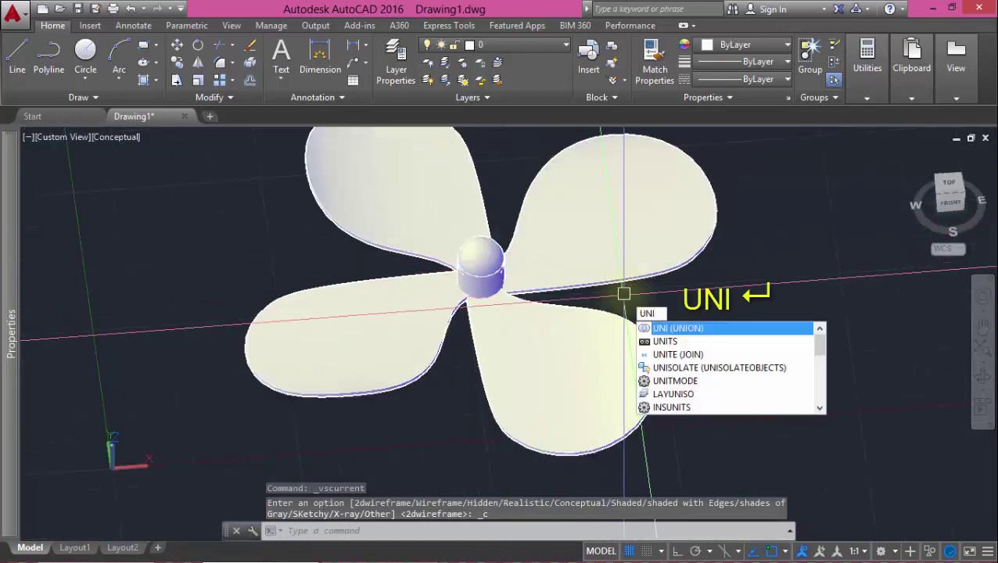
key(Return)
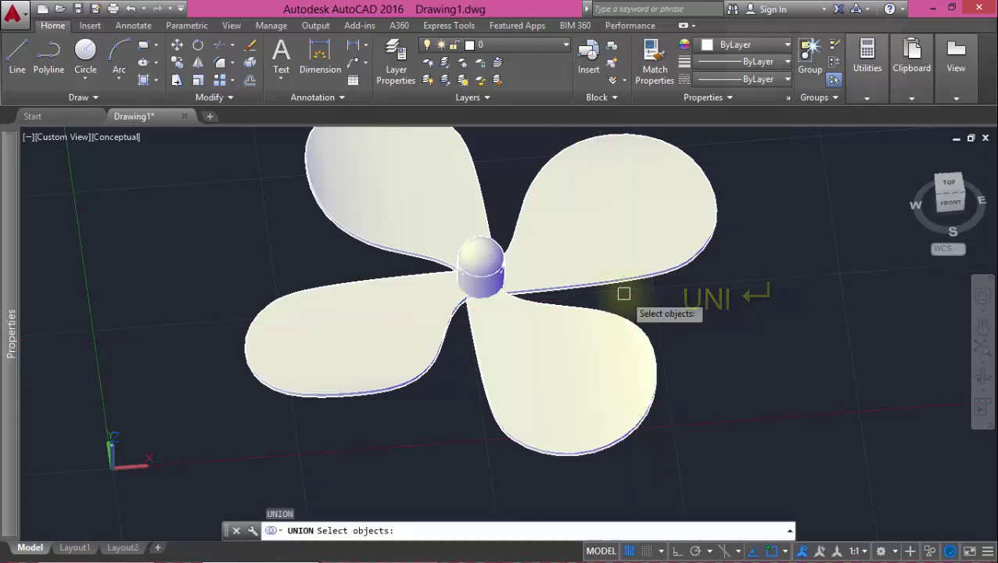
click(693, 312)
click(305, 229)
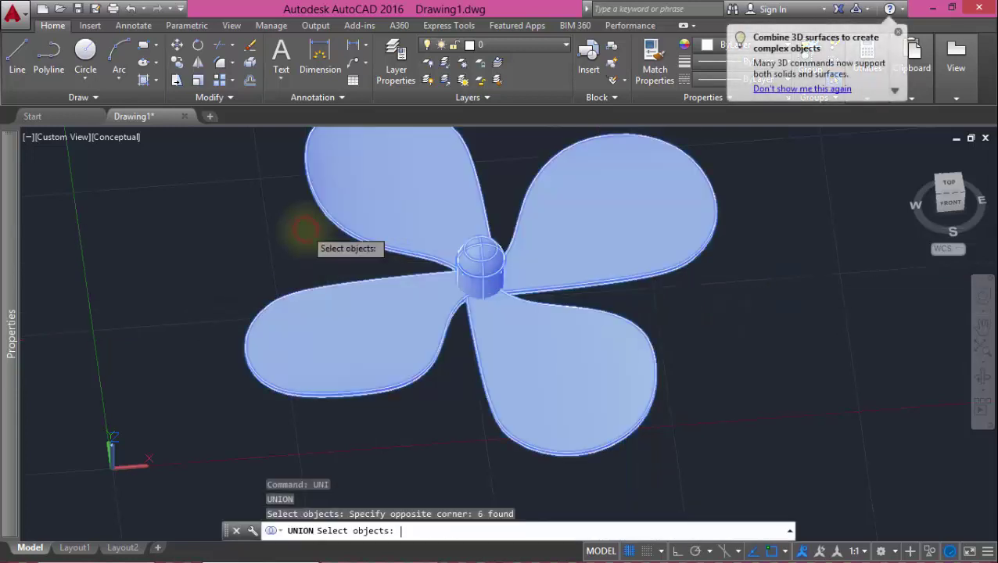
key(Return)
shift+middle_drag(305, 229, 505, 344)
text(orbit)
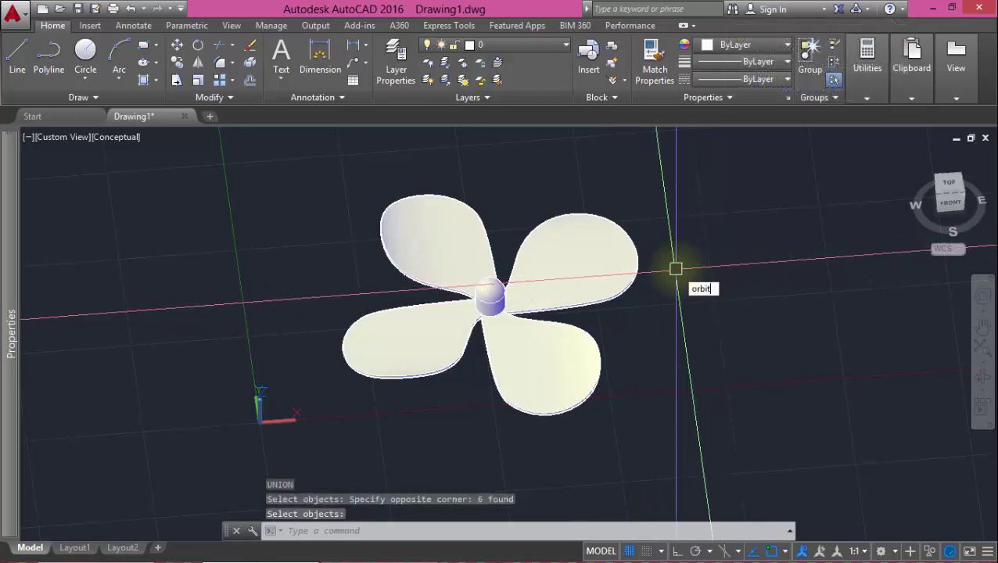
Orbit to a low side view of the finished four-bladed propeller
key(Return)
mouse_move(697, 336)
mouse_down()
mouse_move(662, 299)
mouse_move(637, 247)
mouse_move(610, 276)
mouse_move(484, 314)
mouse_move(383, 278)
mouse_move(368, 227)
mouse_move(479, 349)
mouse_up()
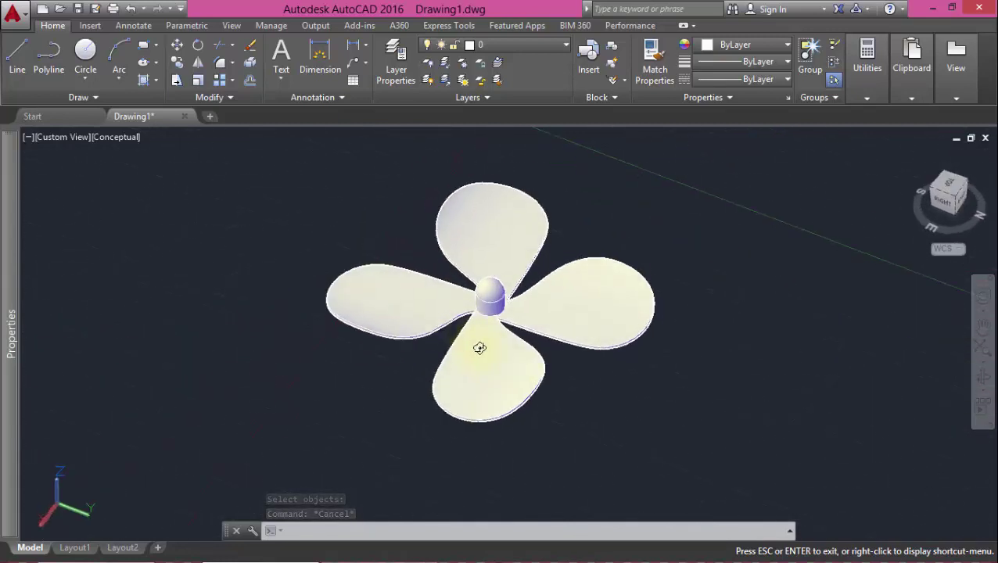
key(Escape)
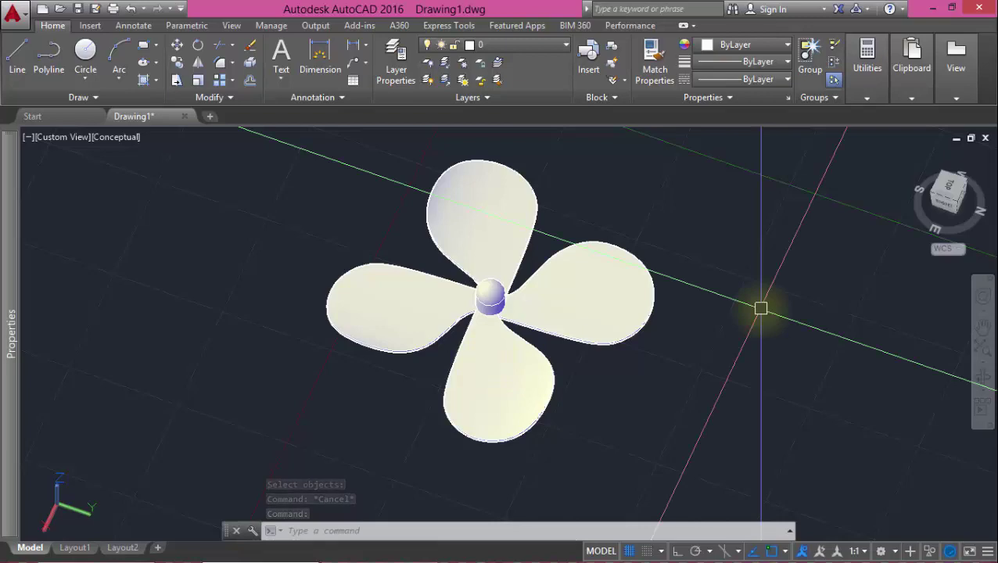